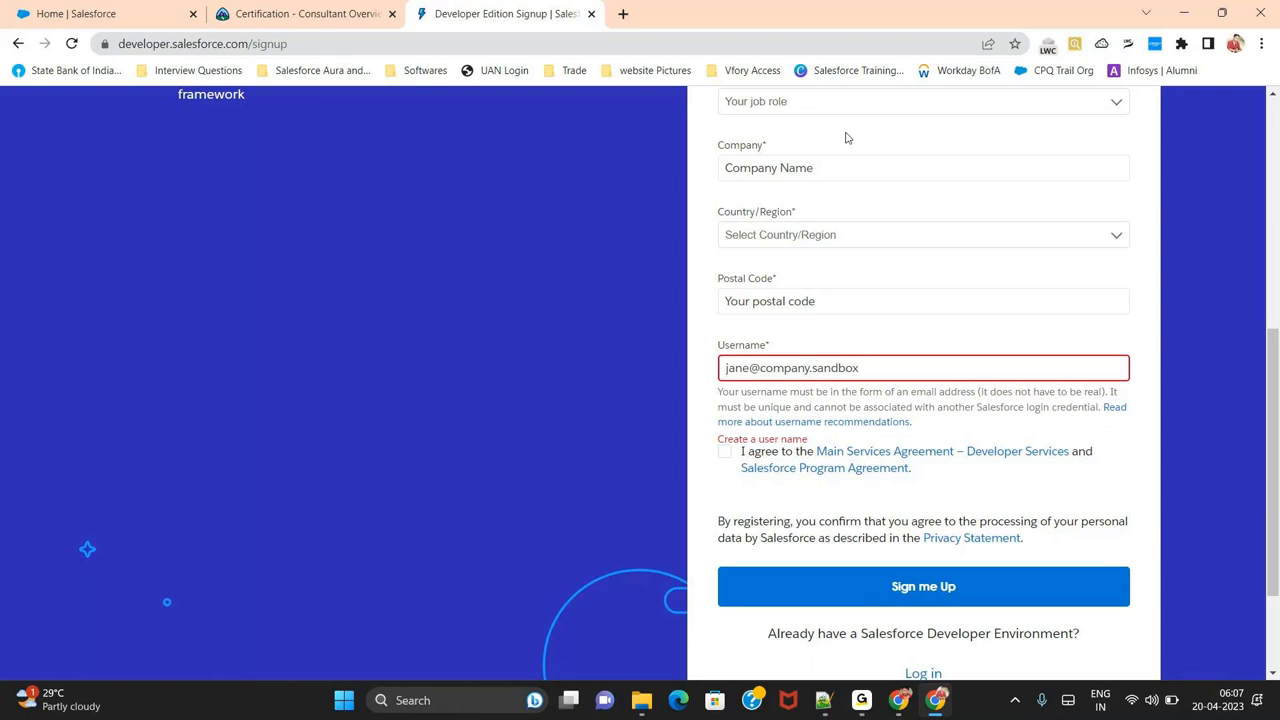
Switch to the other Chrome window, open login.salesforce.com, and log in with the prefilled credentials.
{"action": "left_click", "coordinate": [1182, 12]}
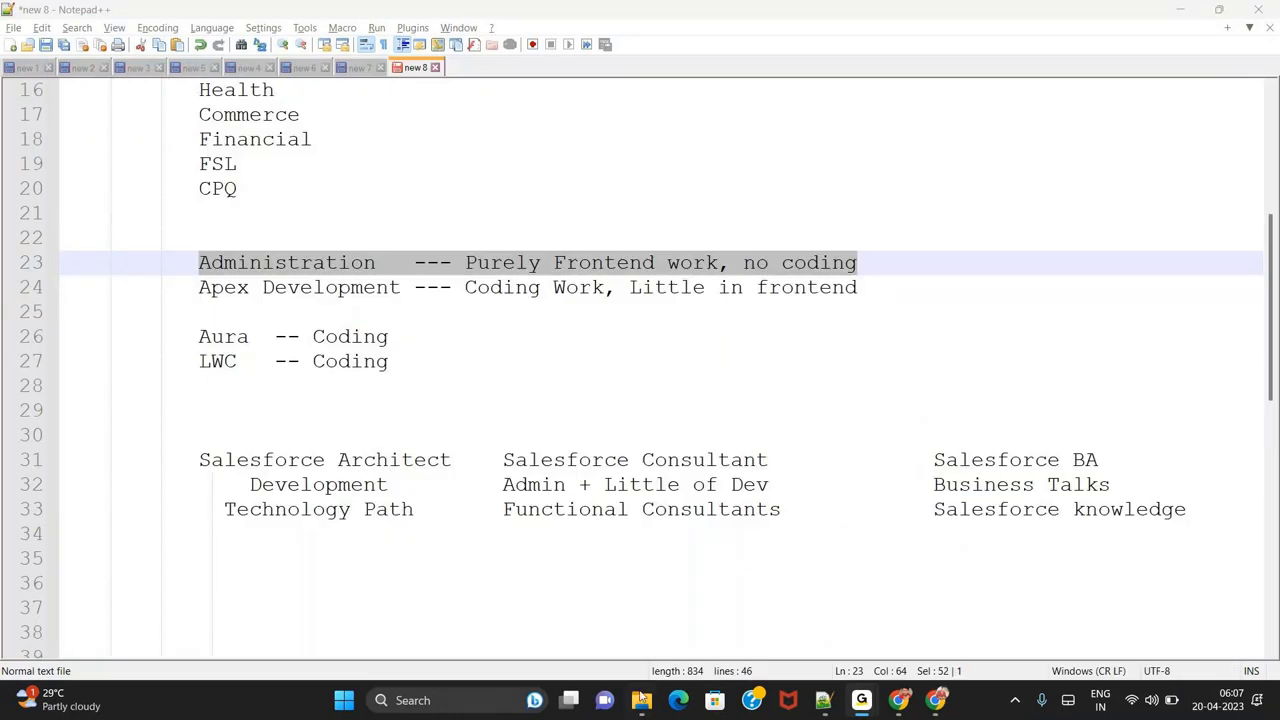
{"action": "left_click", "coordinate": [906, 699]}
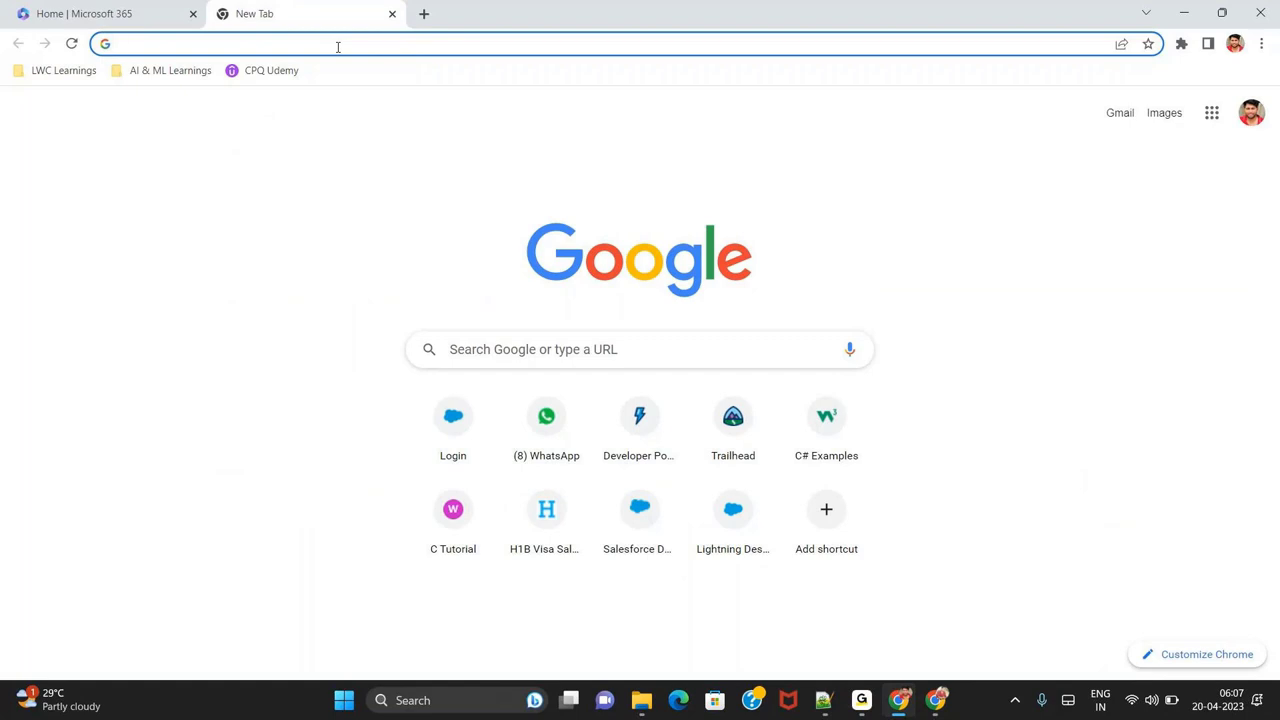
{"action": "type", "text": "login"}
{"action": "key", "text": "Return"}
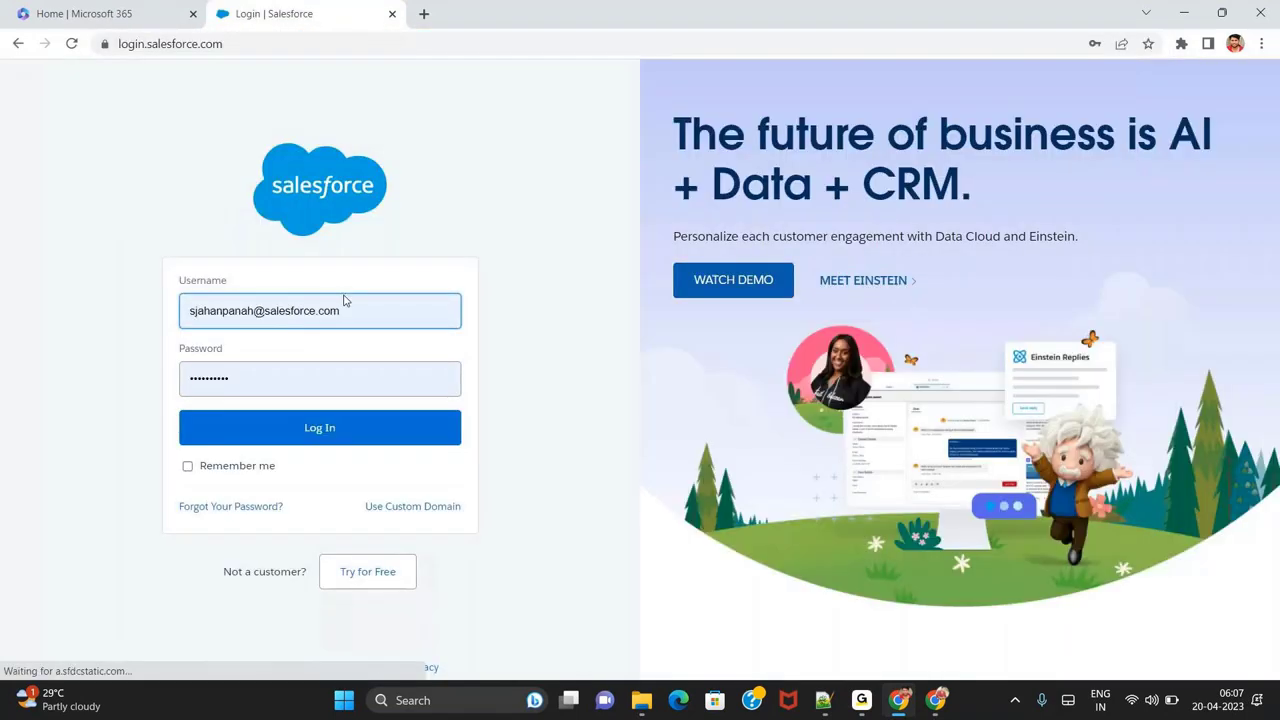
{"action": "left_click", "coordinate": [352, 432]}
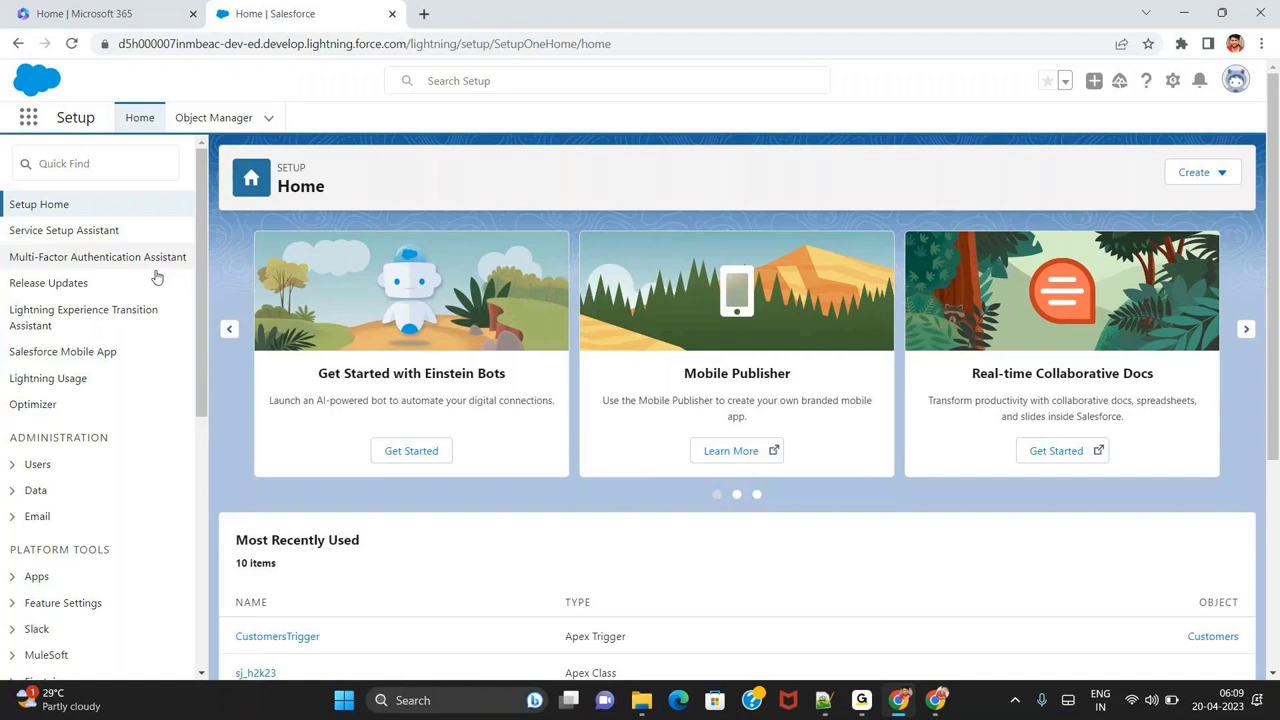
{"action": "left_click", "coordinate": [99, 167]}
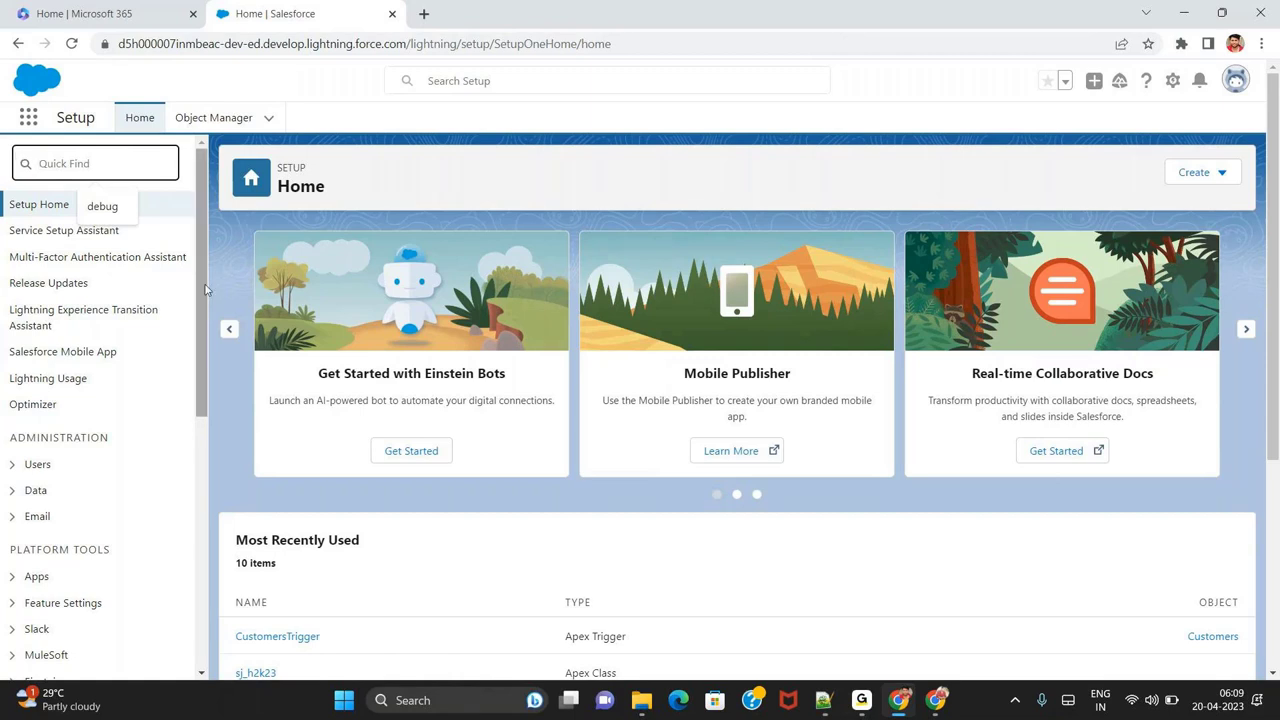
{"action": "left_click", "coordinate": [183, 183]}
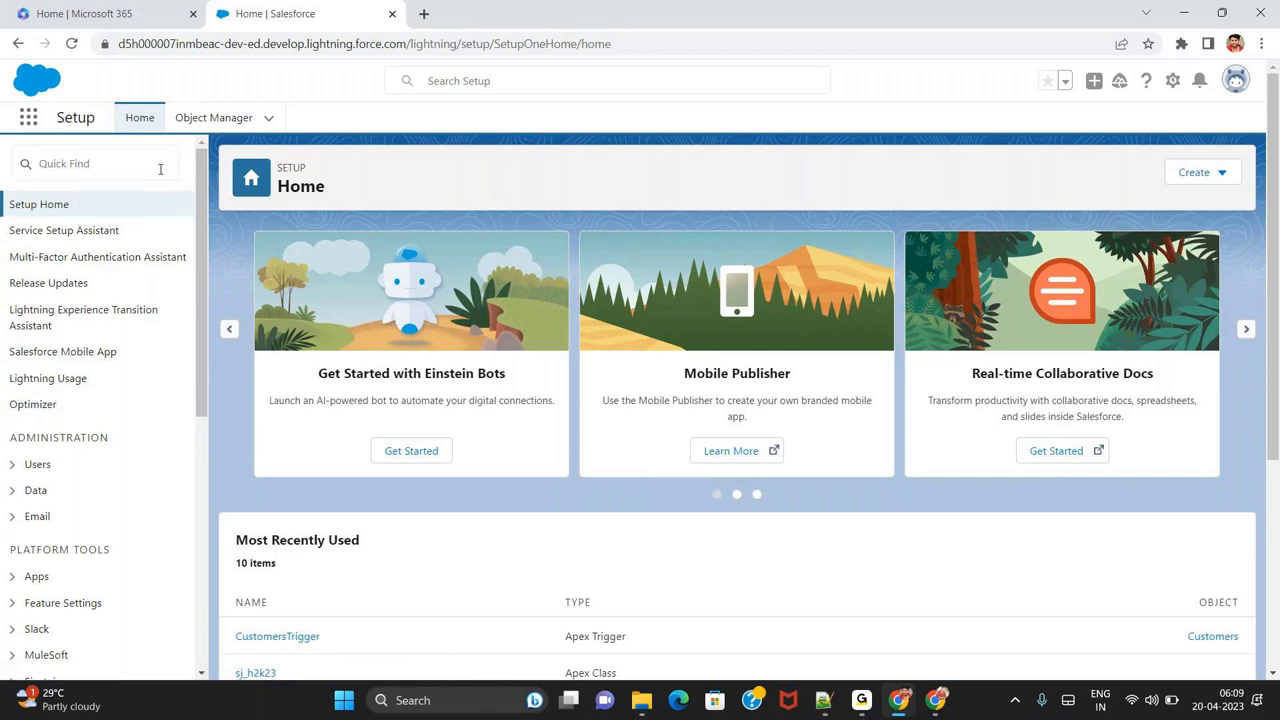
{"action": "left_click", "coordinate": [160, 169]}
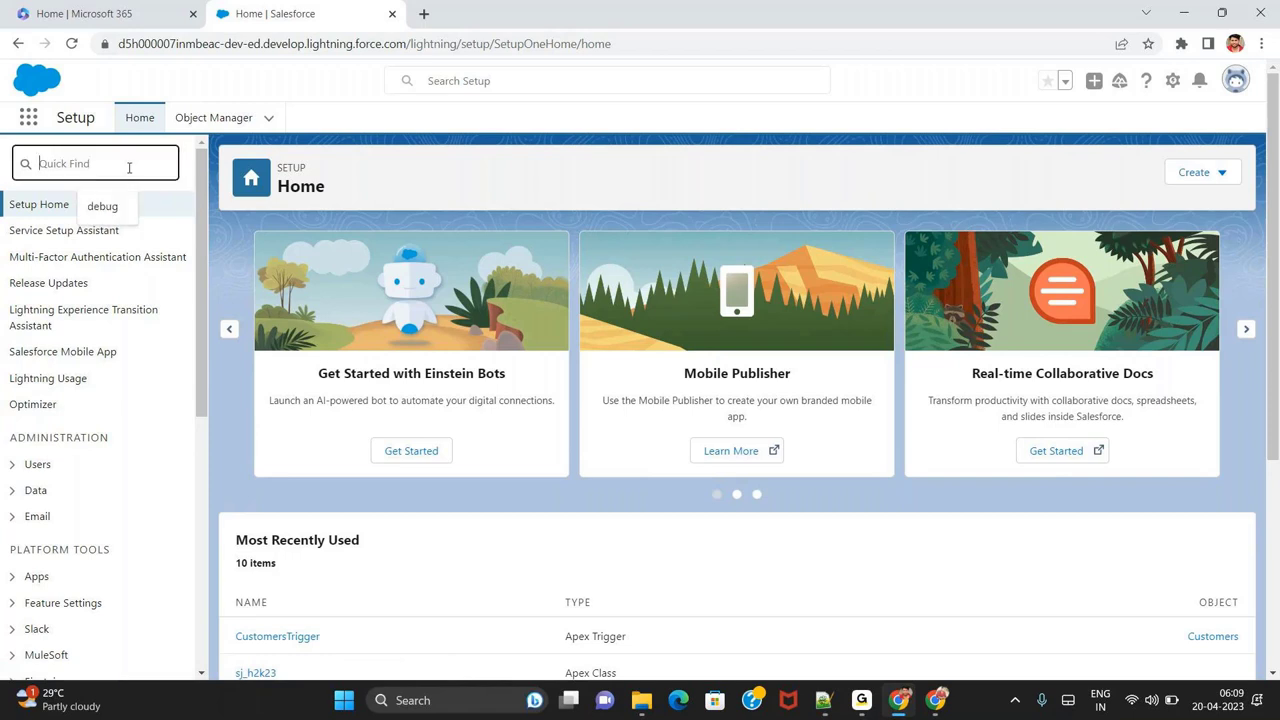
{"action": "left_click", "coordinate": [185, 178]}
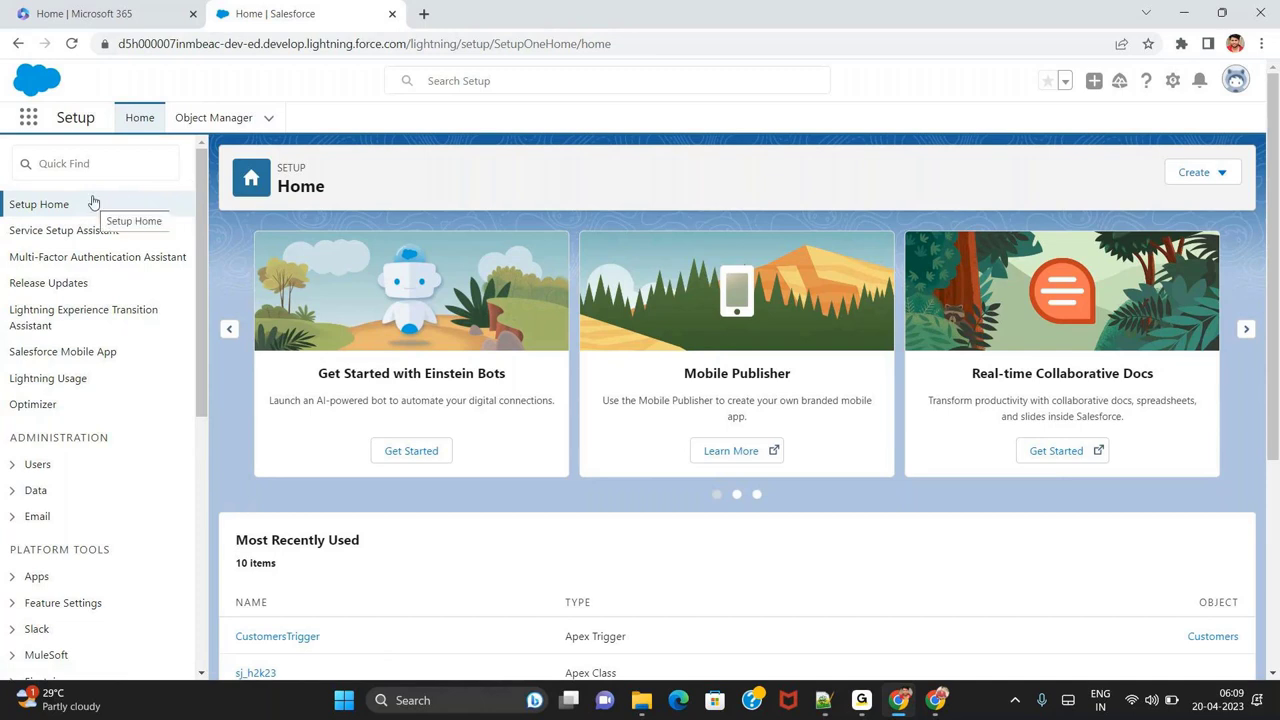
{"action": "left_click", "coordinate": [501, 78]}
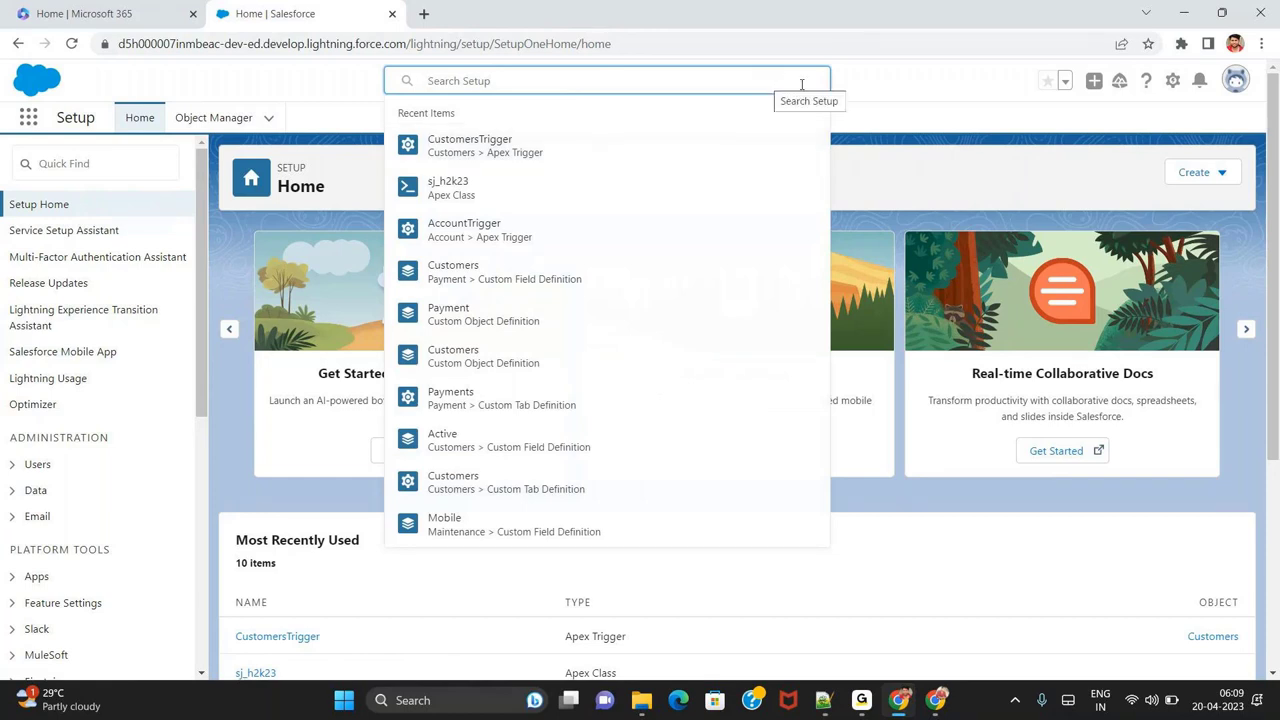
{"action": "key", "text": "Escape"}
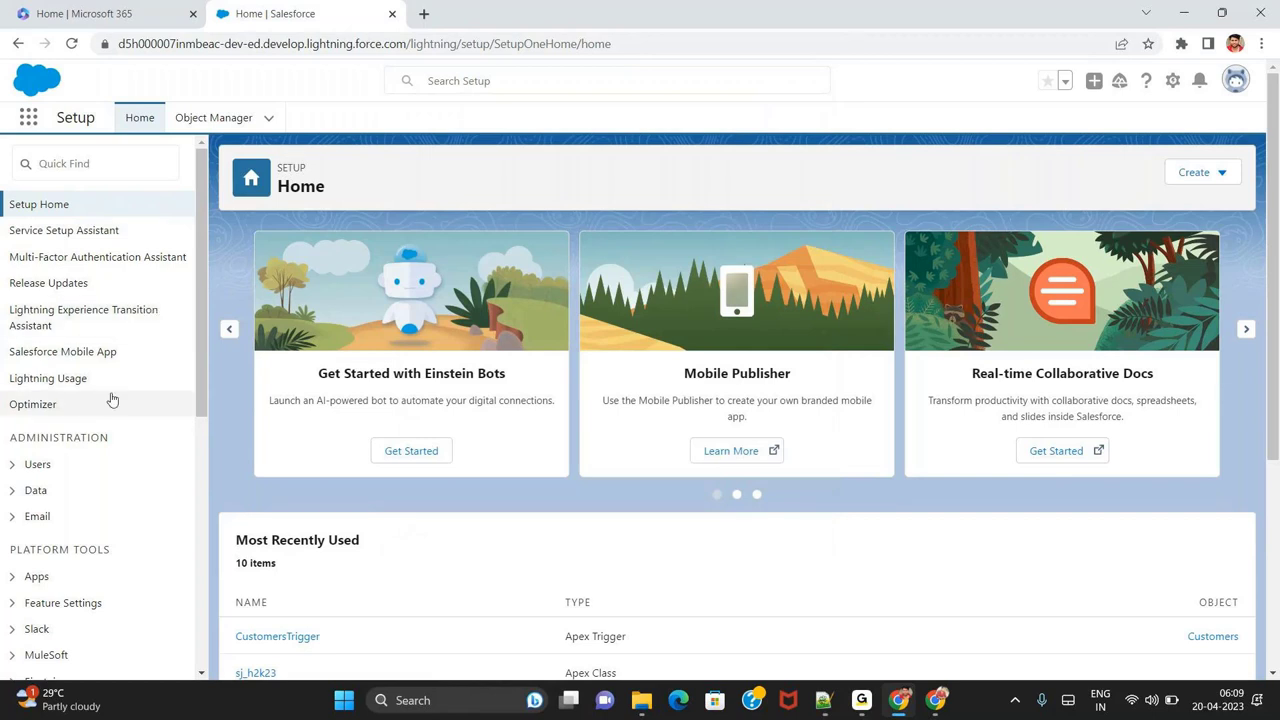
Expand the Users section under Administration and view its Permission Sets and Profiles pages.
{"action": "scroll", "coordinate": [112, 400], "scroll_direction": "down", "scroll_amount": 1}
{"action": "scroll", "coordinate": [112, 400], "scroll_direction": "down", "scroll_amount": 1}
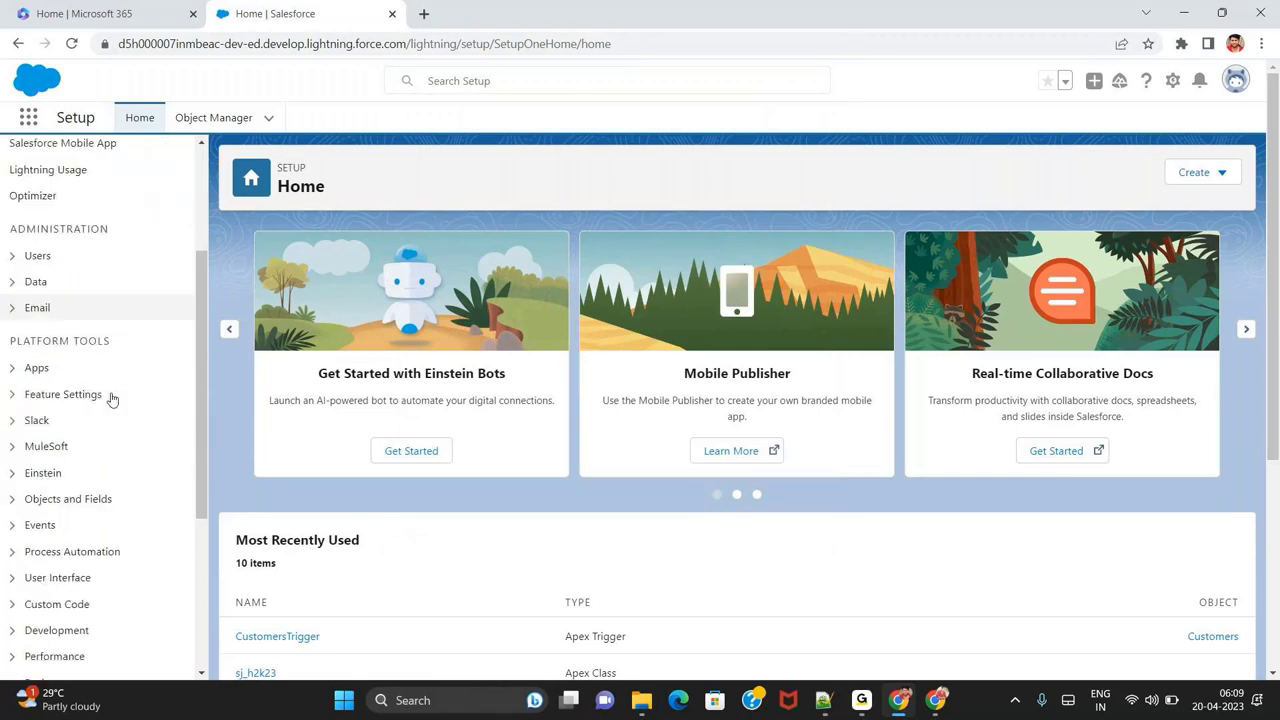
{"action": "left_click", "coordinate": [12, 252]}
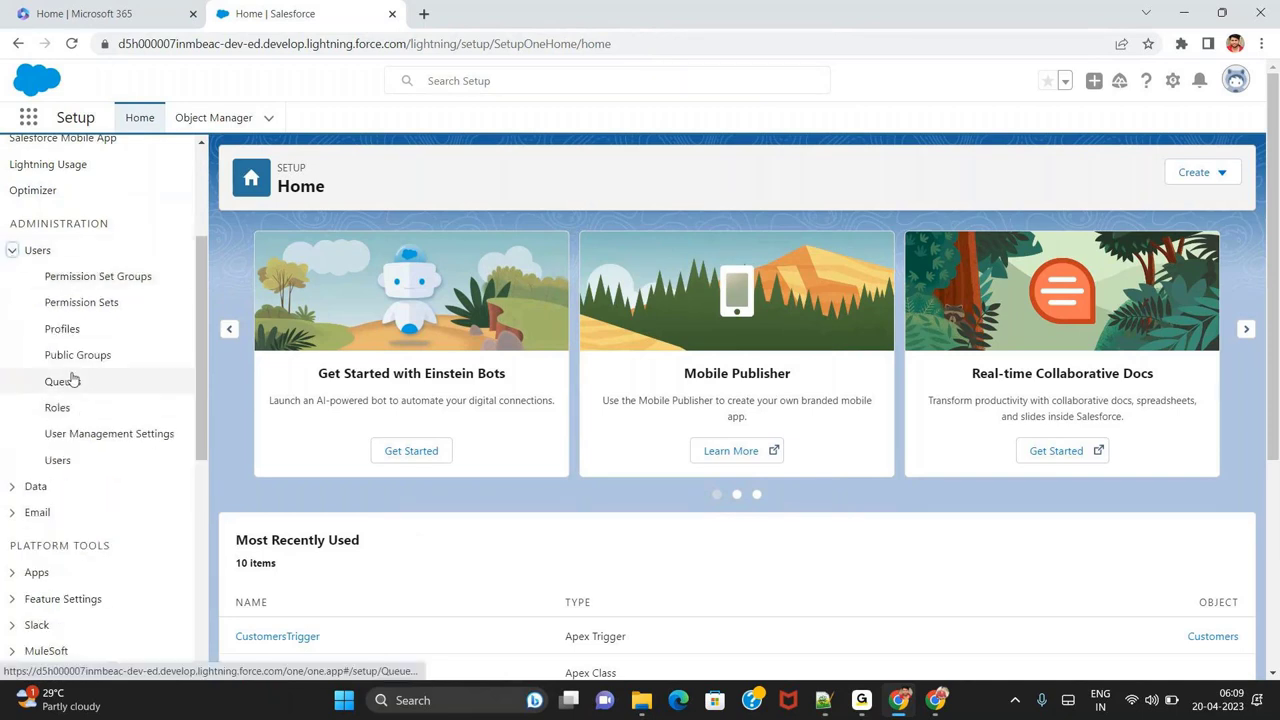
{"action": "left_click", "coordinate": [77, 310]}
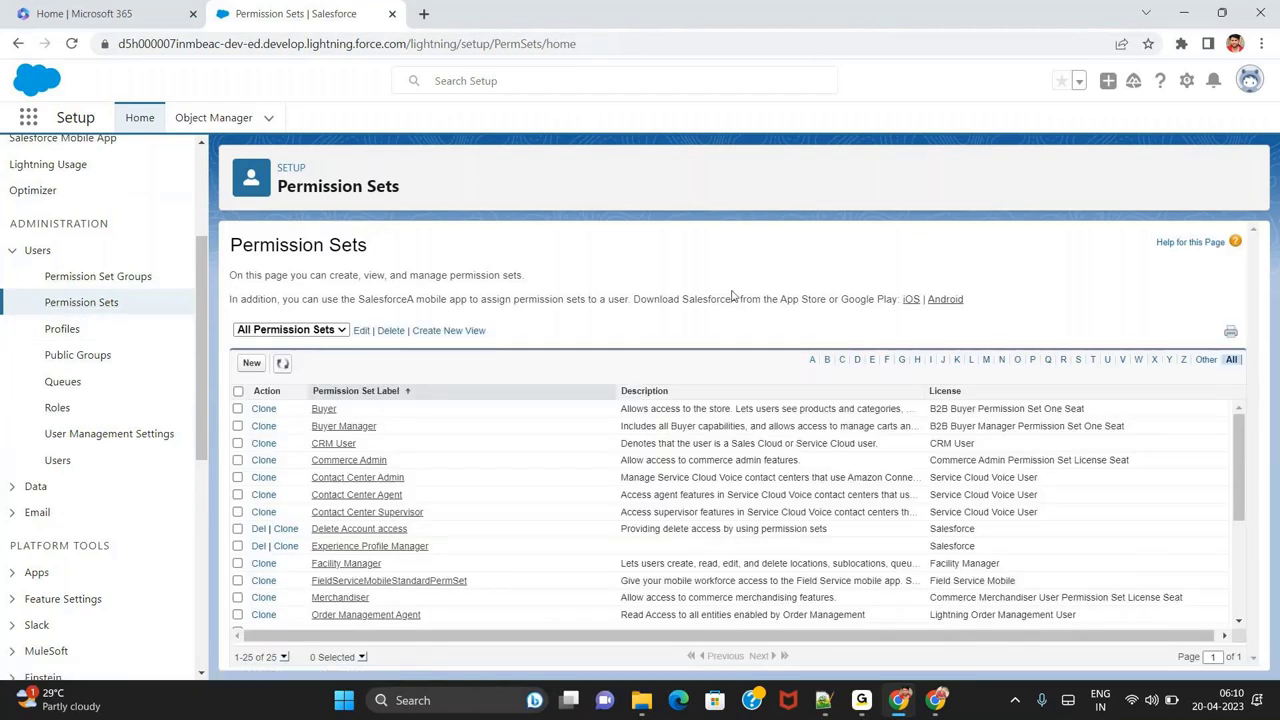
{"action": "left_click", "coordinate": [58, 332]}
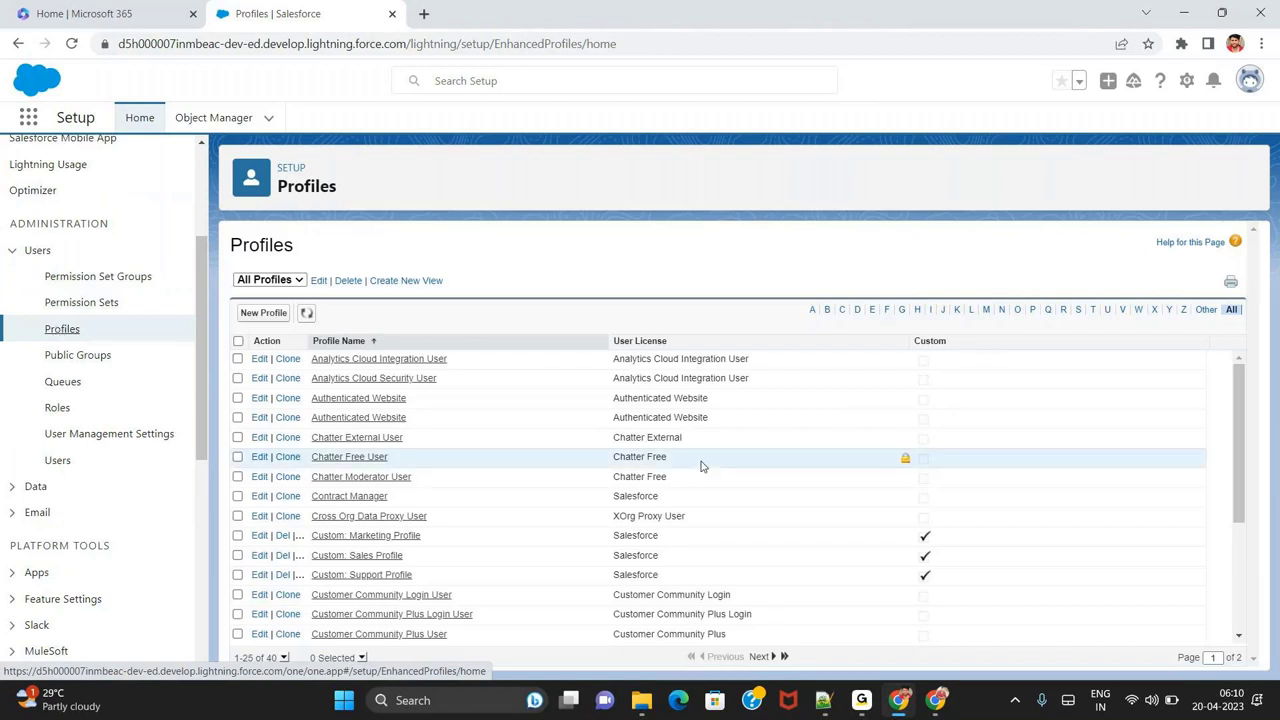
{"action": "scroll", "coordinate": [701, 466], "scroll_direction": "down", "scroll_amount": 2}
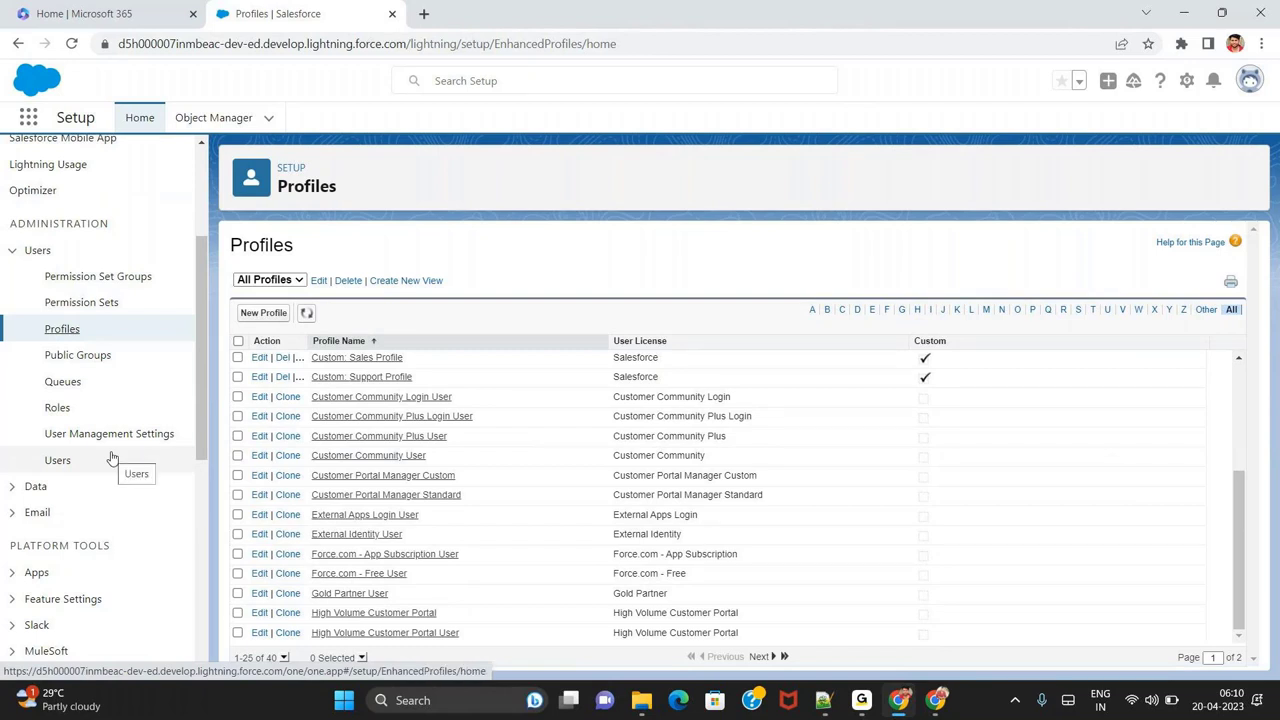
Collapse the Users section, look through the entries under Data, and review the remaining Platform Tools and Settings categories.
{"action": "left_click", "coordinate": [12, 251]}
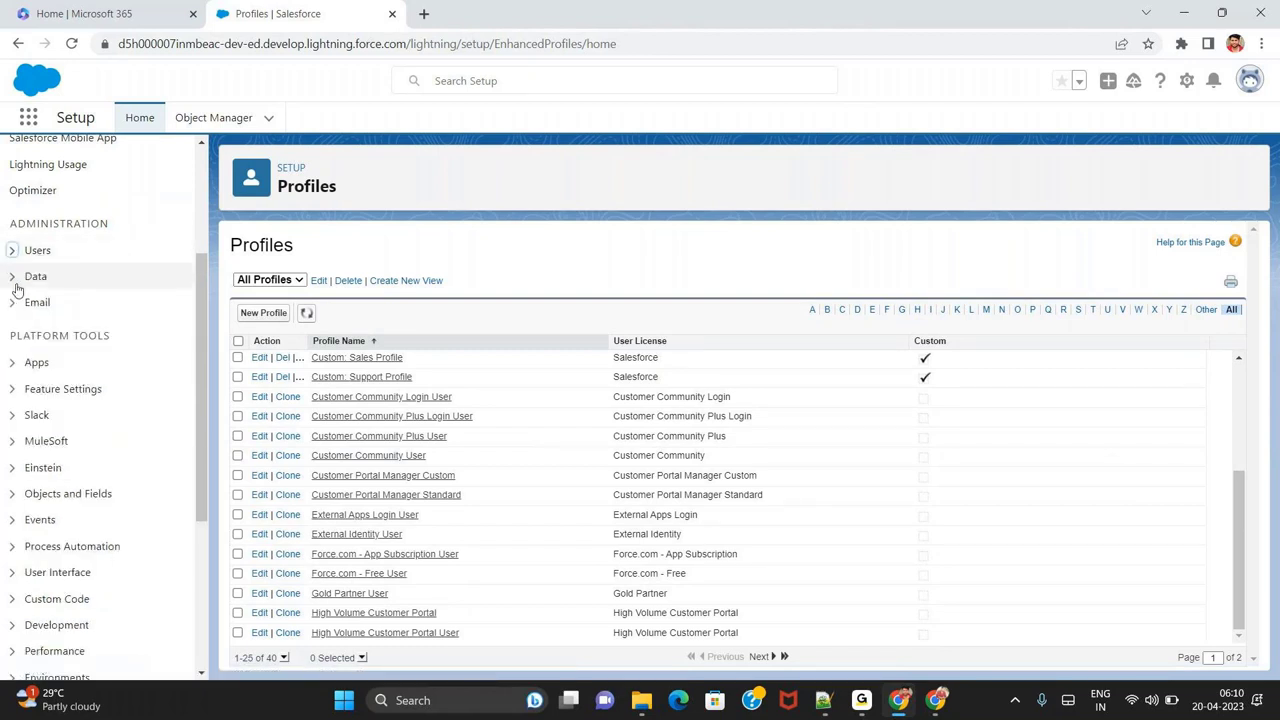
{"action": "left_click", "coordinate": [12, 278]}
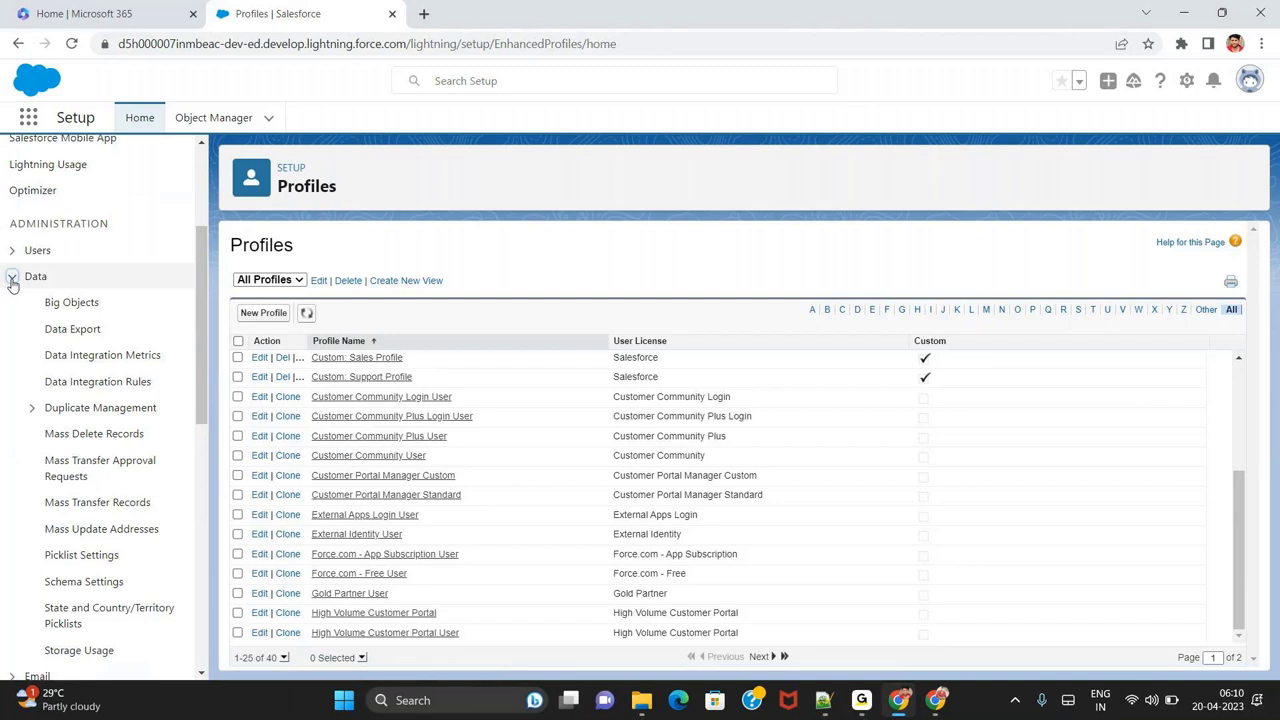
{"action": "left_click", "coordinate": [12, 277]}
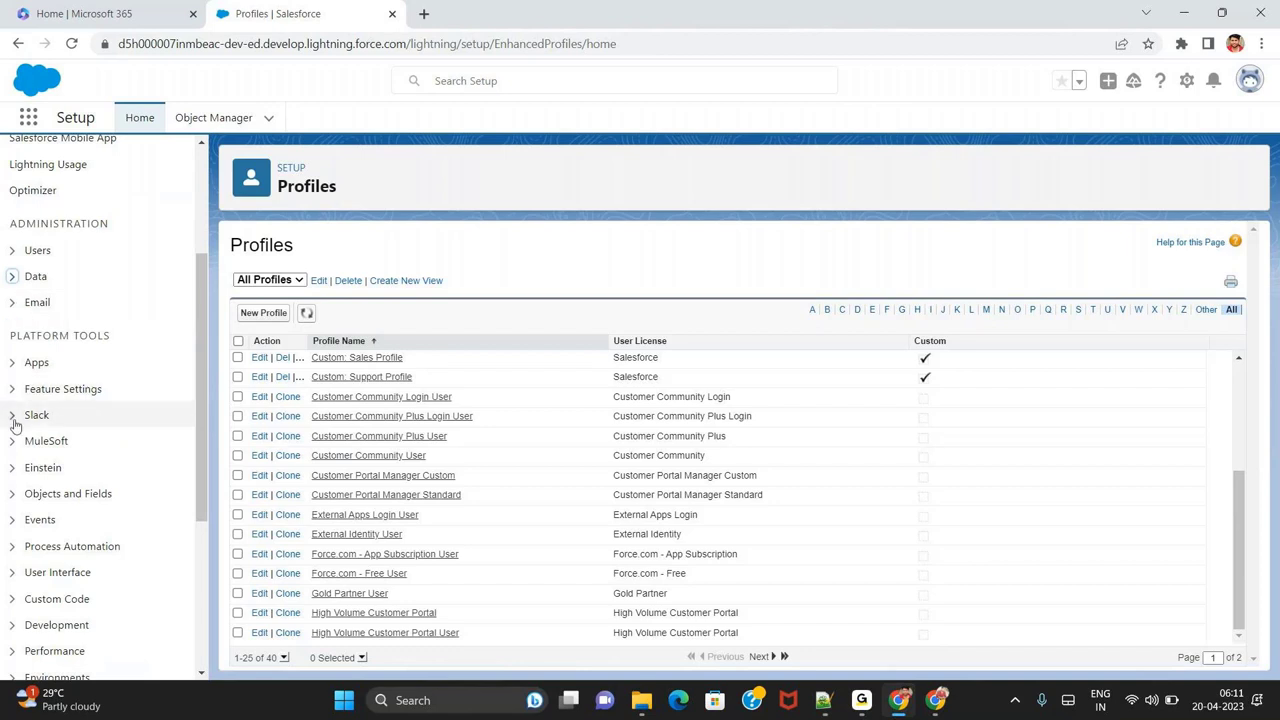
{"action": "scroll", "coordinate": [15, 425], "scroll_direction": "down", "scroll_amount": 2}
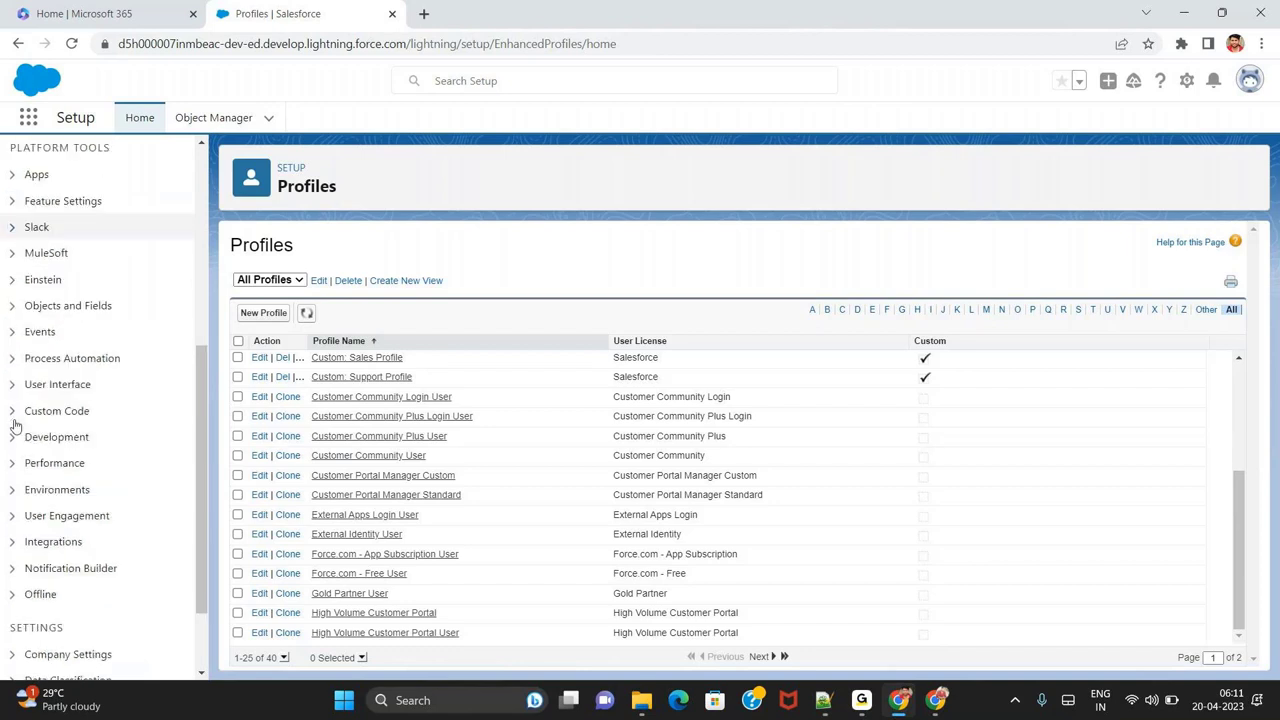
{"action": "scroll", "coordinate": [15, 425], "scroll_direction": "down", "scroll_amount": 1}
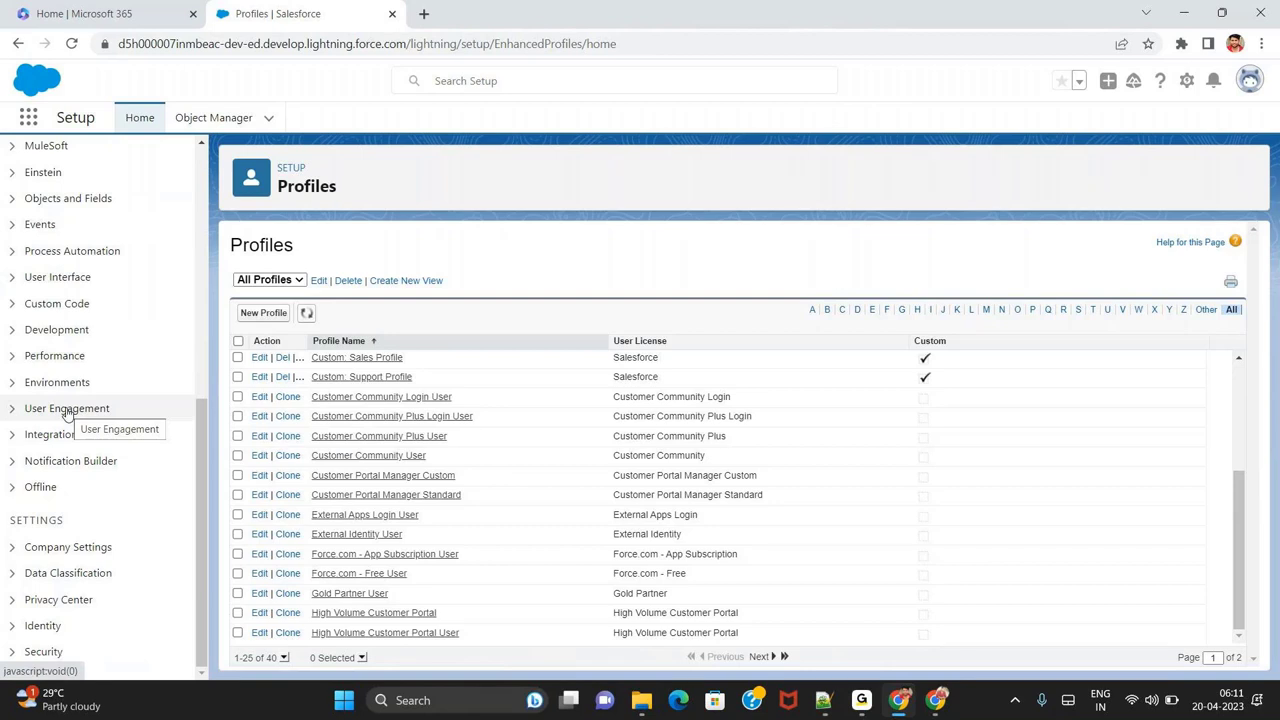
{"action": "scroll", "coordinate": [67, 414], "scroll_direction": "up", "scroll_amount": 4}
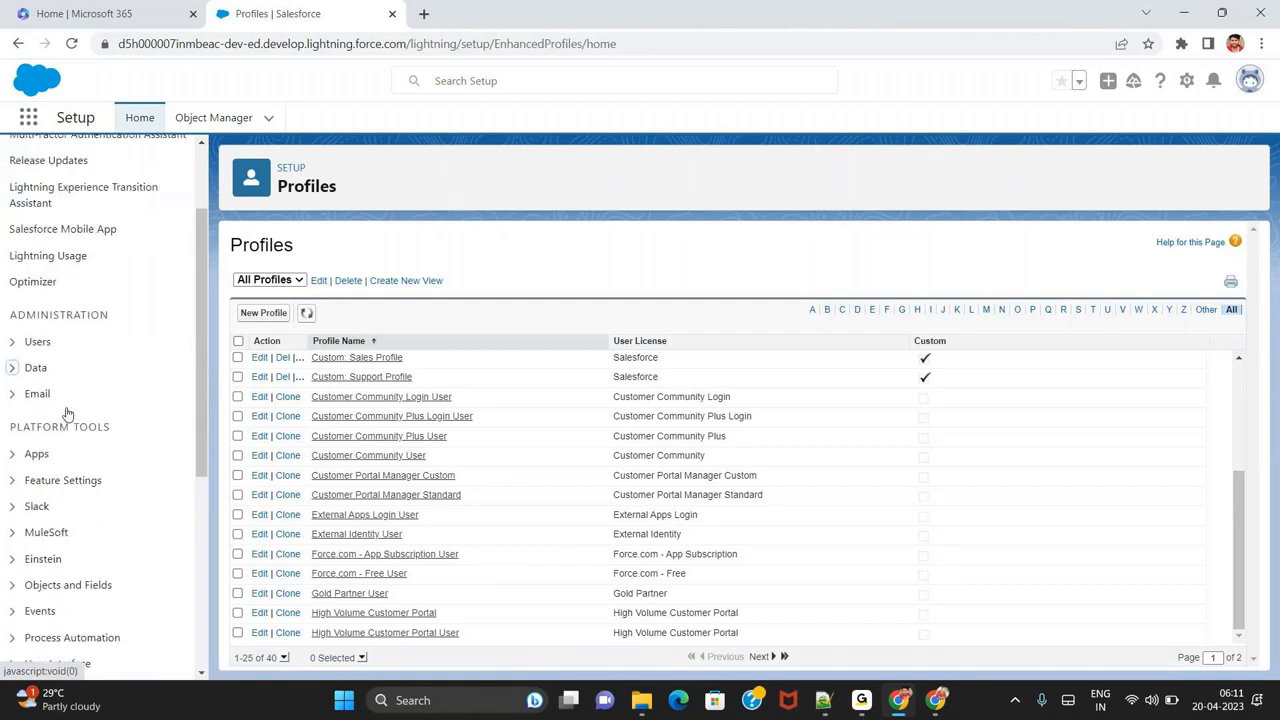
{"action": "scroll", "coordinate": [149, 428], "scroll_direction": "up", "scroll_amount": 2}
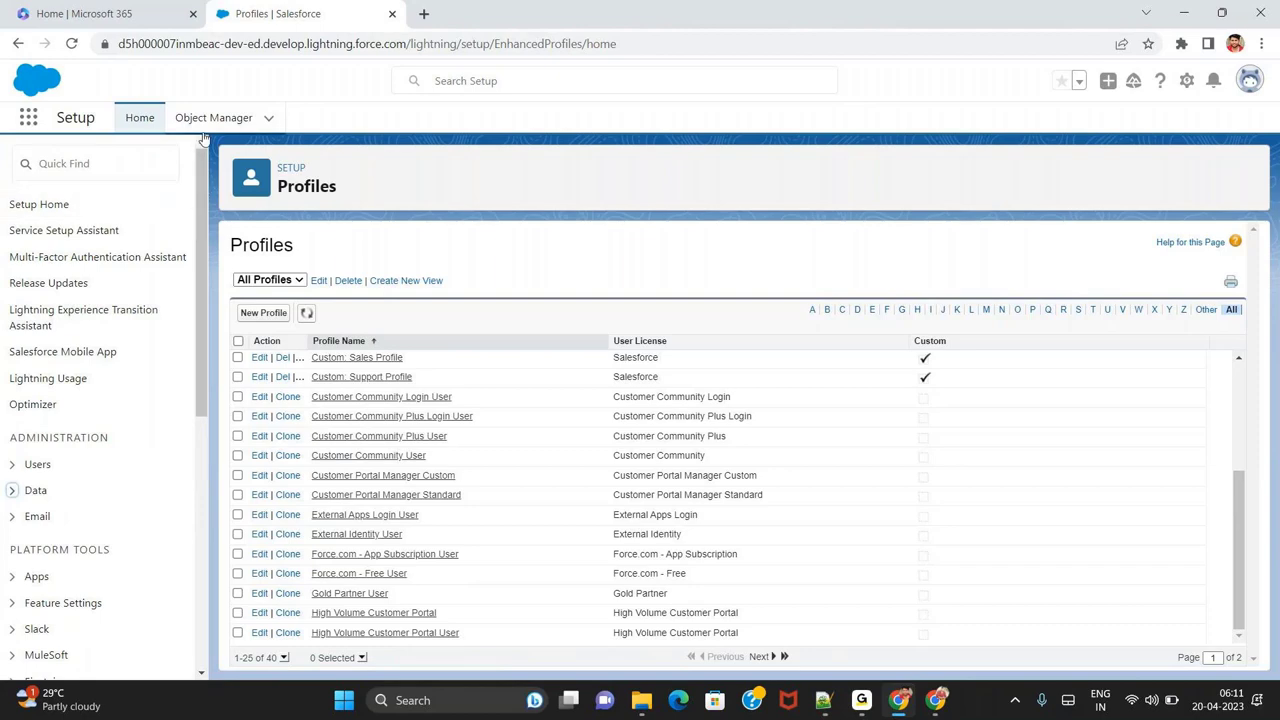
Return to the Setup home page, search the setup menu for "sharing", and clear the search text.
{"action": "left_click", "coordinate": [141, 120]}
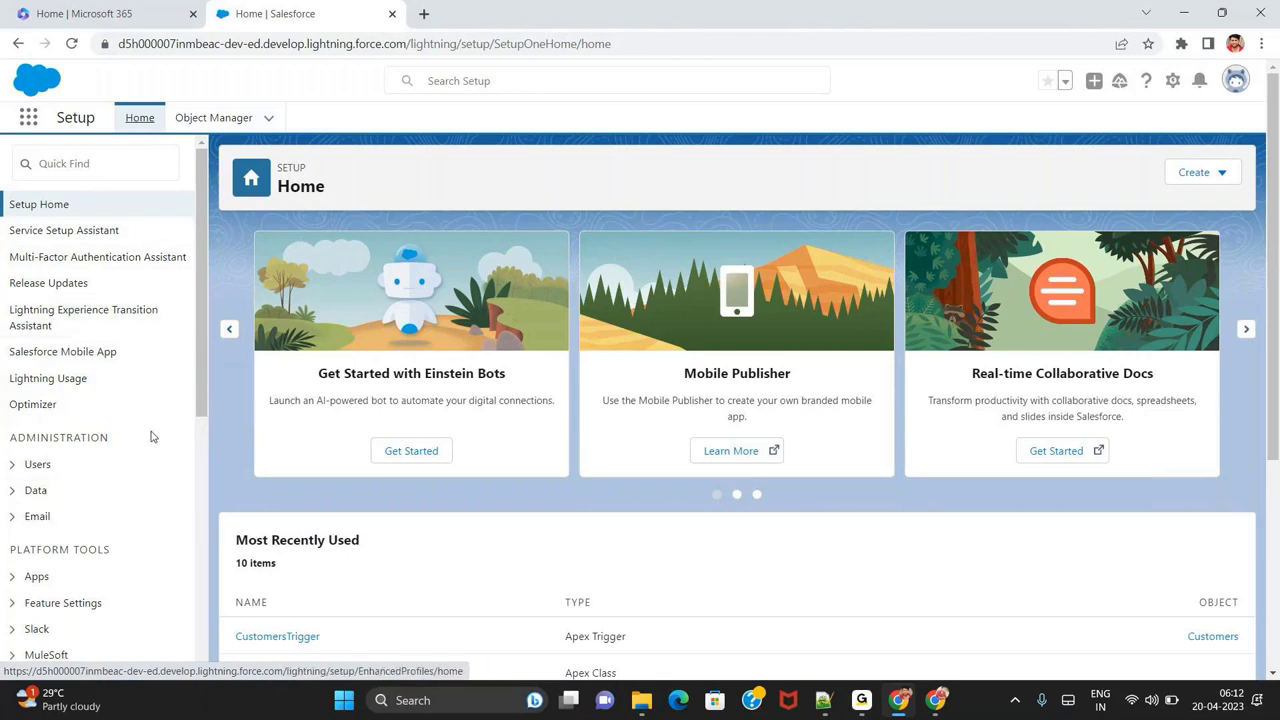
{"action": "left_click", "coordinate": [89, 163]}
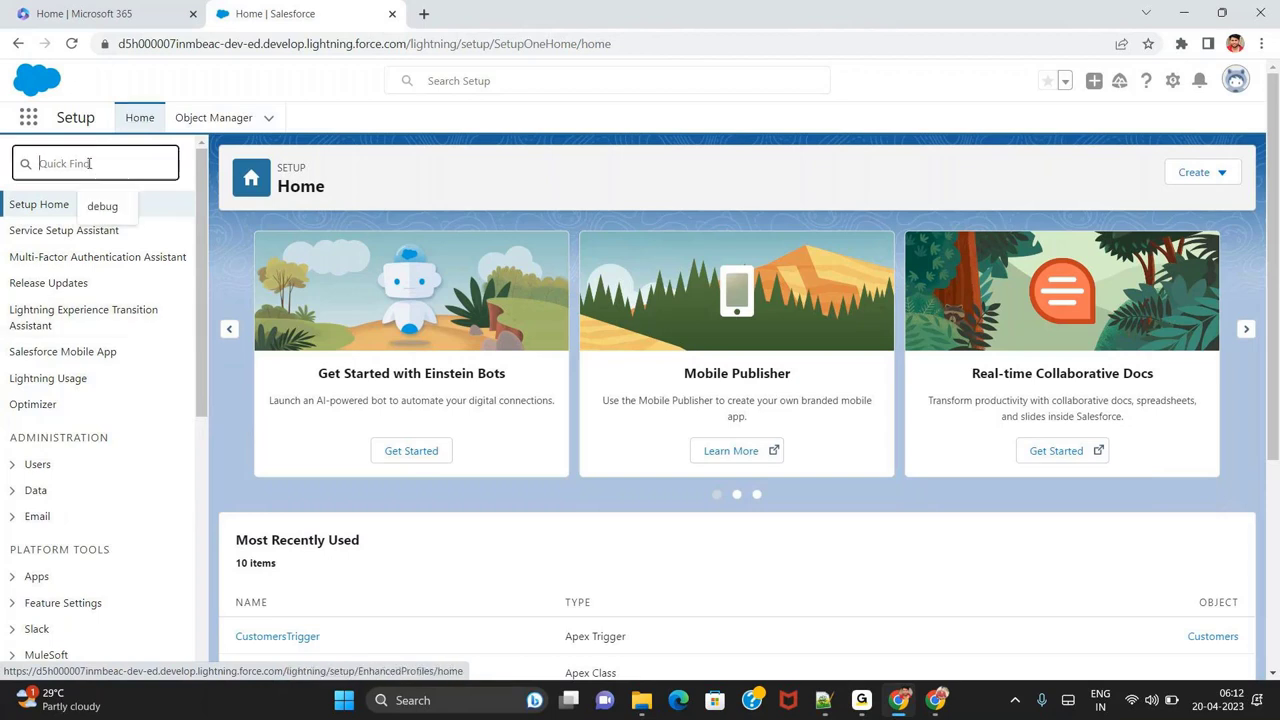
{"action": "type", "text": "sha"}
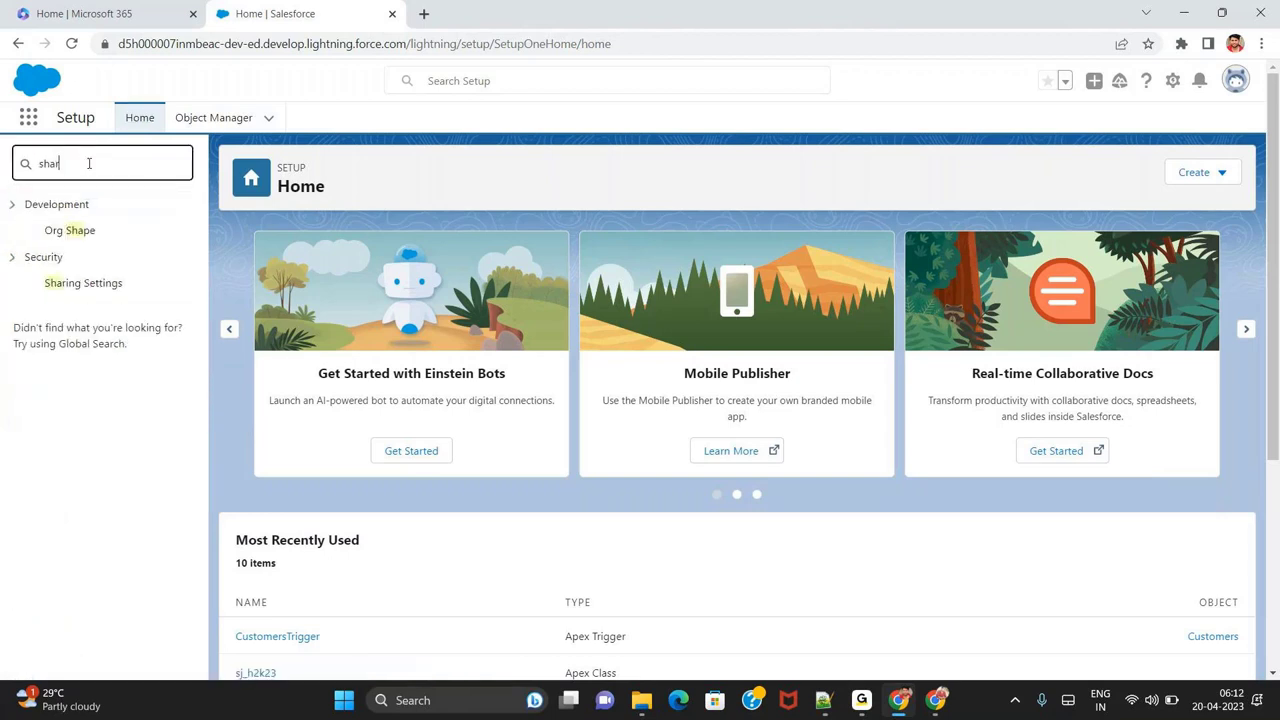
{"action": "type", "text": "ring"}
{"action": "key", "text": "BackSpace"}
{"action": "key", "text": "BackSpace"}
{"action": "key", "text": "BackSpace"}
{"action": "key", "text": "BackSpace"}
{"action": "key", "text": "BackSpace"}
{"action": "key", "text": "BackSpace"}
{"action": "key", "text": "BackSpace"}
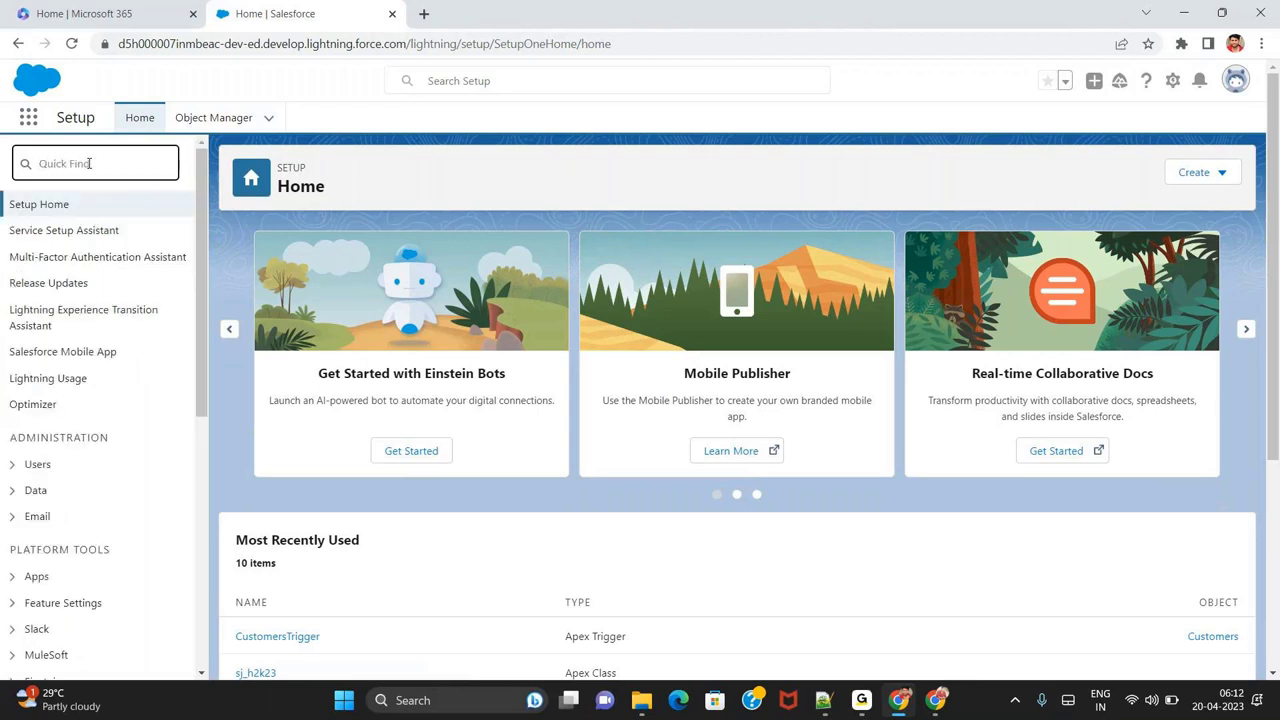
Search the setup menu for "profi" and clear the search text.
{"action": "type", "text": "profi\\"}
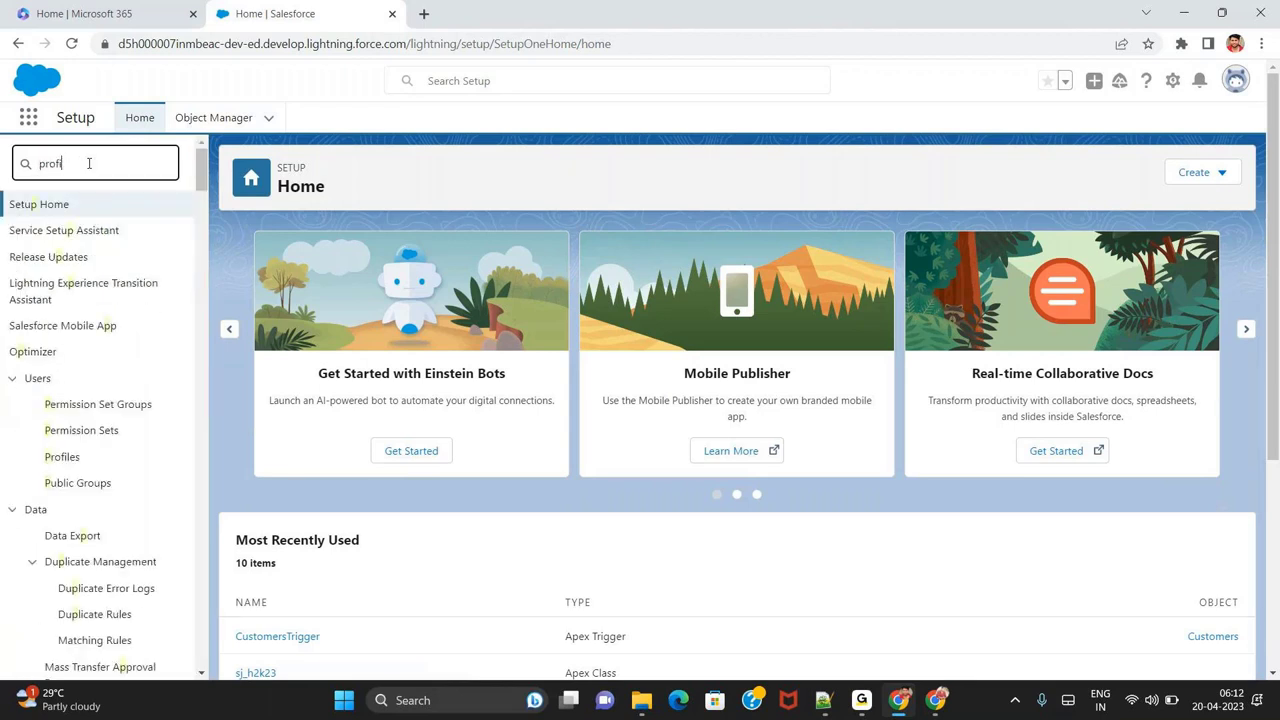
{"action": "key", "text": "BackSpace"}
{"action": "key", "text": "BackSpace"}
{"action": "key", "text": "BackSpace"}
{"action": "key", "text": "BackSpace"}
{"action": "key", "text": "BackSpace"}
{"action": "key", "text": "BackSpace"}
{"action": "key", "text": "BackSpace"}
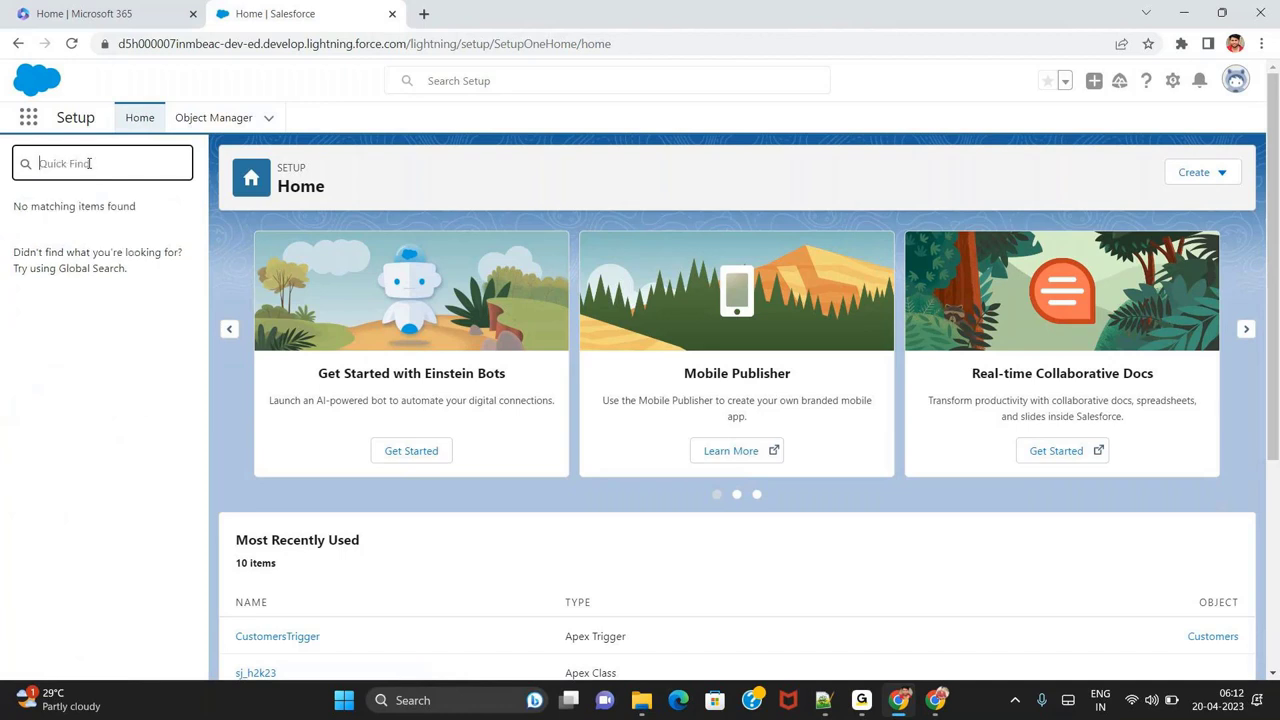
Search the setup menu for "permiss" and clear the search text.
{"action": "type", "text": "permiss"}
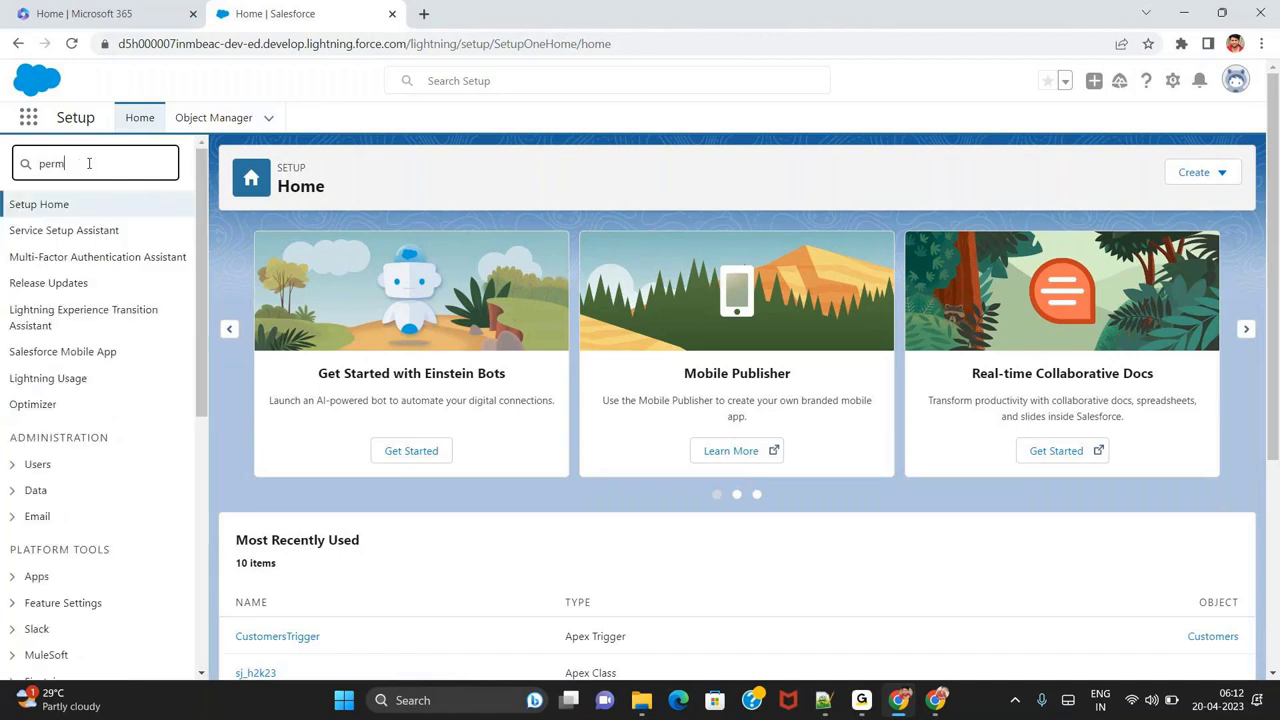
{"action": "key", "text": "BackSpace"}
{"action": "key", "text": "BackSpace"}
{"action": "key", "text": "BackSpace"}
{"action": "key", "text": "BackSpace"}
{"action": "key", "text": "BackSpace"}
{"action": "key", "text": "BackSpace"}
{"action": "key", "text": "BackSpace"}
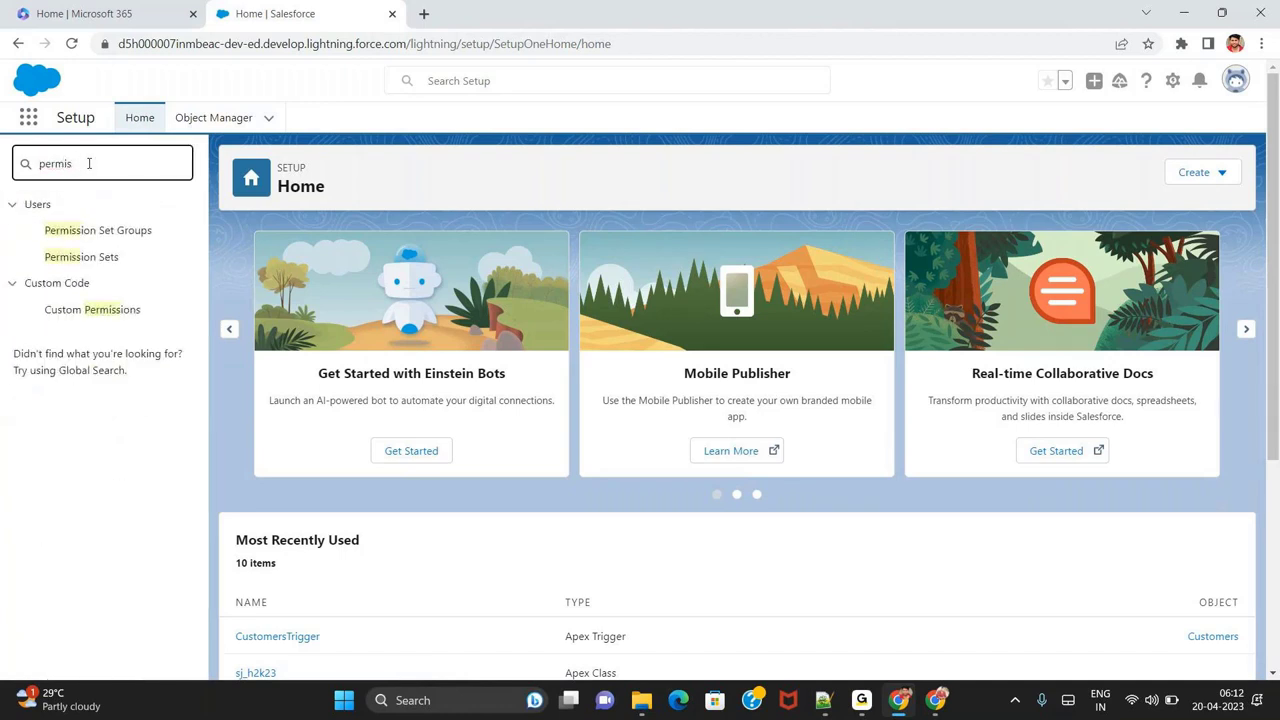
Search the setup menu for "roles" and clear the search text.
{"action": "type", "text": "roles"}
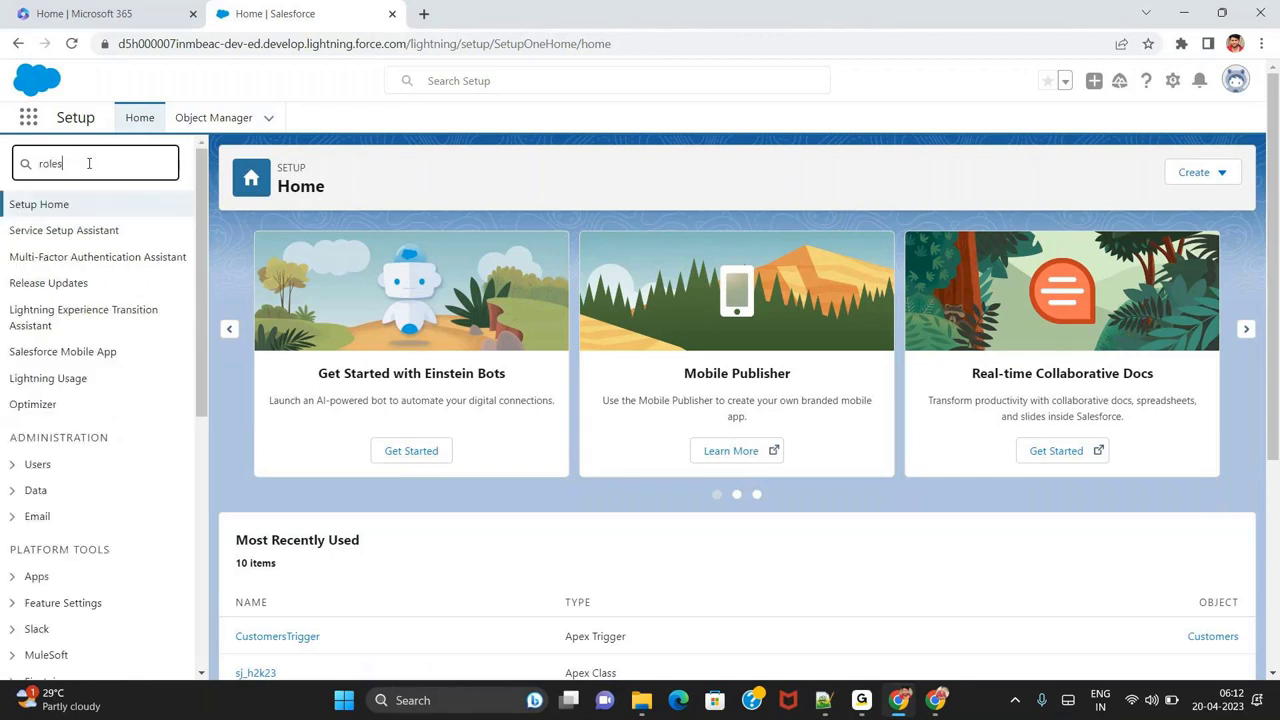
{"action": "key", "text": "BackSpace"}
{"action": "key", "text": "BackSpace"}
{"action": "key", "text": "BackSpace"}
{"action": "key", "text": "BackSpace"}
{"action": "key", "text": "BackSpace"}
Search the setup menu for "flows" and clear the search text.
{"action": "type", "text": "flows"}
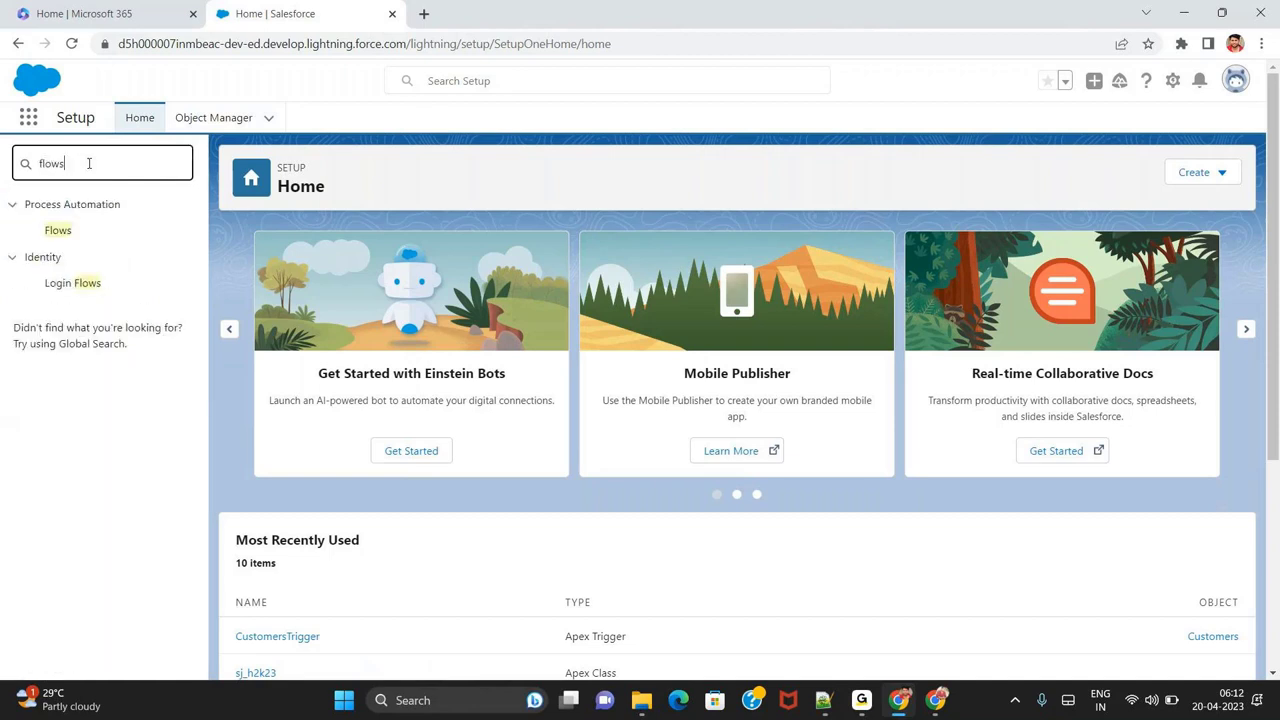
{"action": "key", "text": "BackSpace"}
{"action": "key", "text": "BackSpace"}
{"action": "key", "text": "BackSpace"}
{"action": "key", "text": "BackSpace"}
{"action": "key", "text": "BackSpace"}
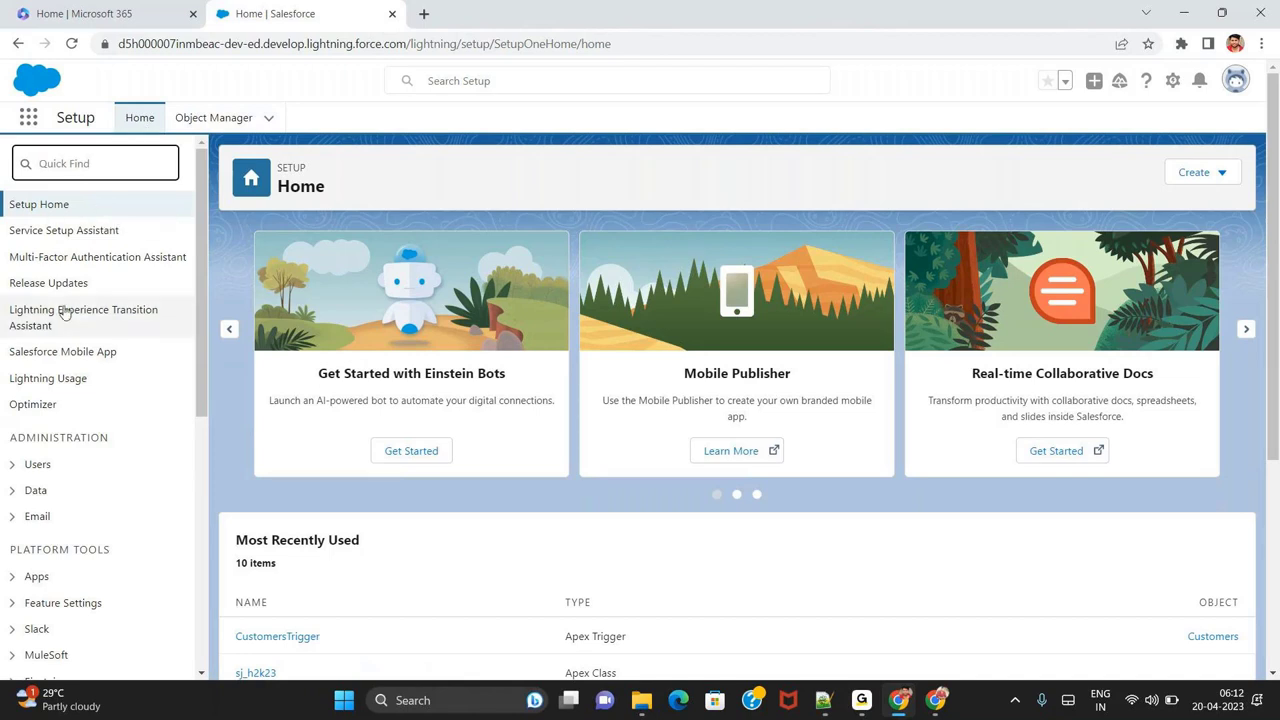
{"action": "scroll", "coordinate": [68, 422], "scroll_direction": "down", "scroll_amount": 1}
{"action": "scroll", "coordinate": [68, 422], "scroll_direction": "down", "scroll_amount": 5}
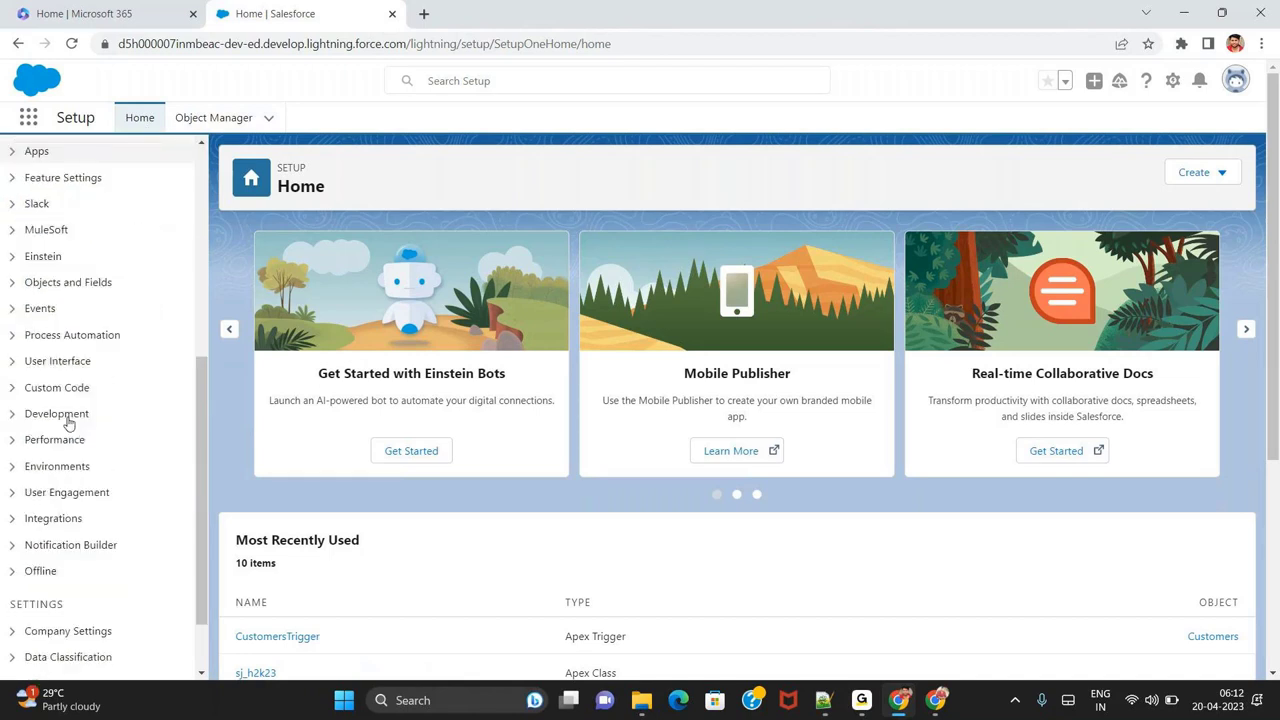
{"action": "scroll", "coordinate": [120, 428], "scroll_direction": "up", "scroll_amount": 6}
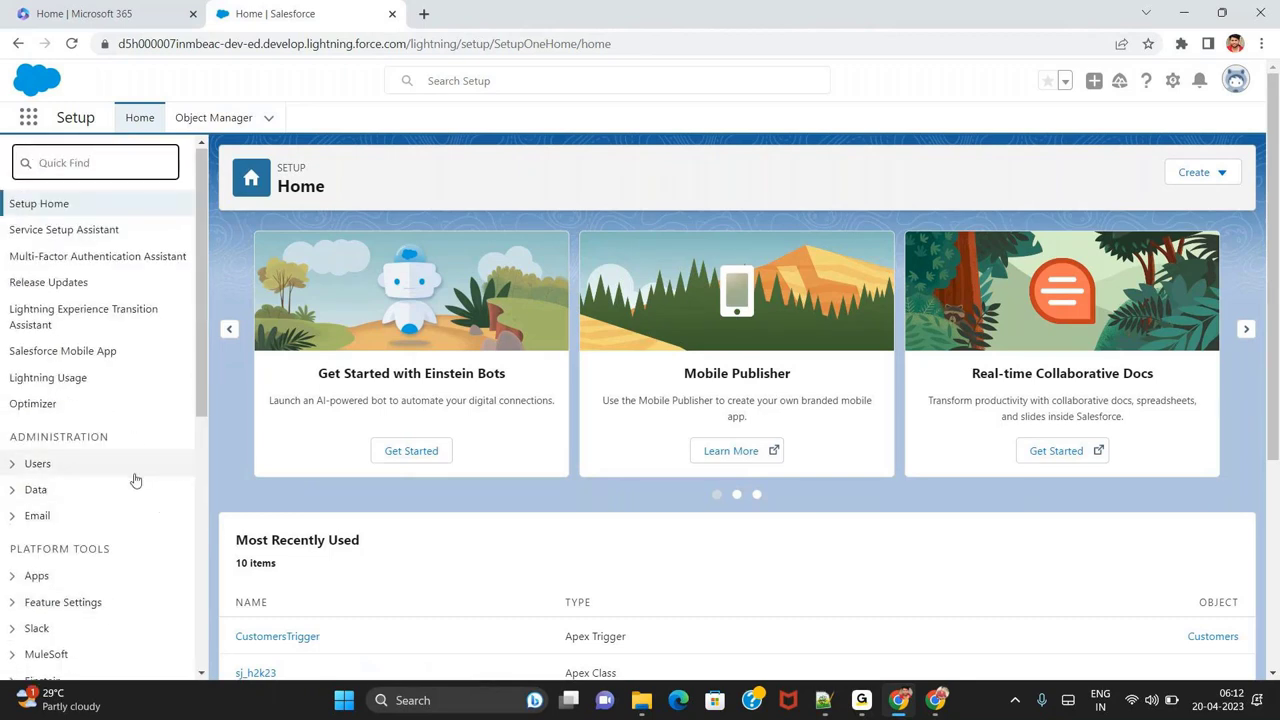
Look through the setup menu categories down to the Settings section and return to the start of the list.
{"action": "scroll", "coordinate": [135, 481], "scroll_direction": "down", "scroll_amount": 2}
{"action": "scroll", "coordinate": [135, 481], "scroll_direction": "down", "scroll_amount": 3}
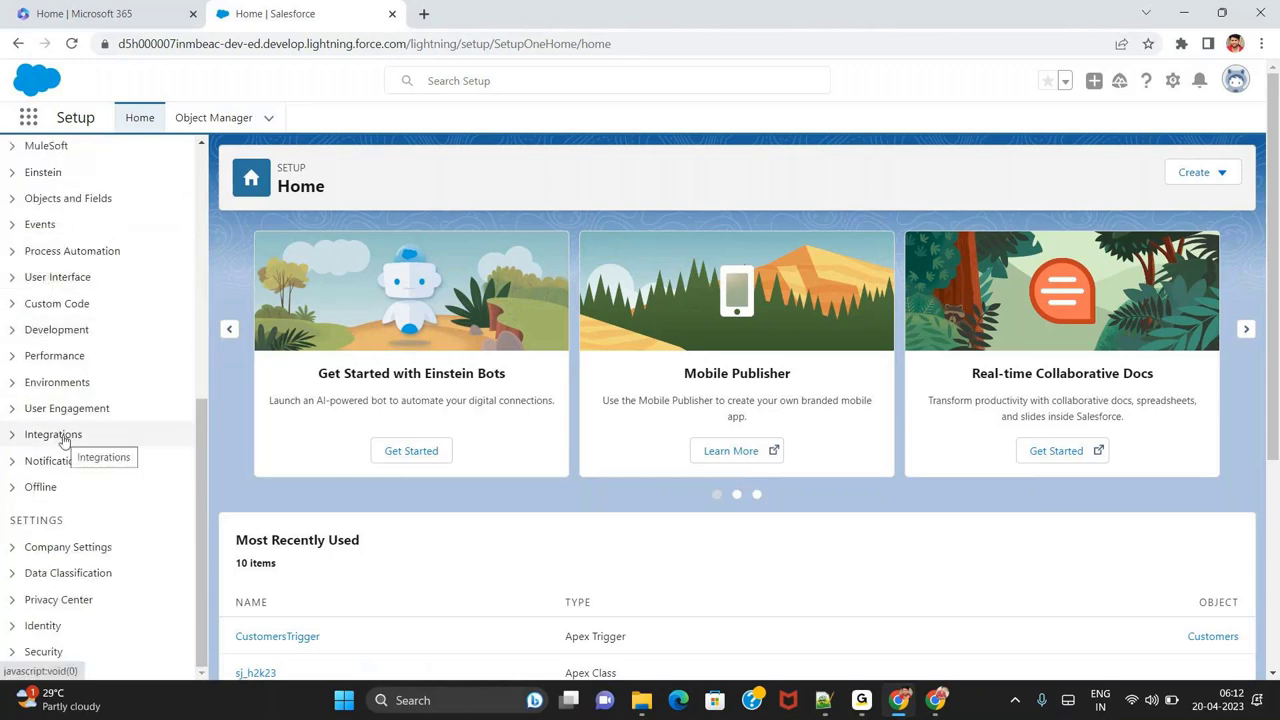
{"action": "scroll", "coordinate": [63, 441], "scroll_direction": "up", "scroll_amount": 5}
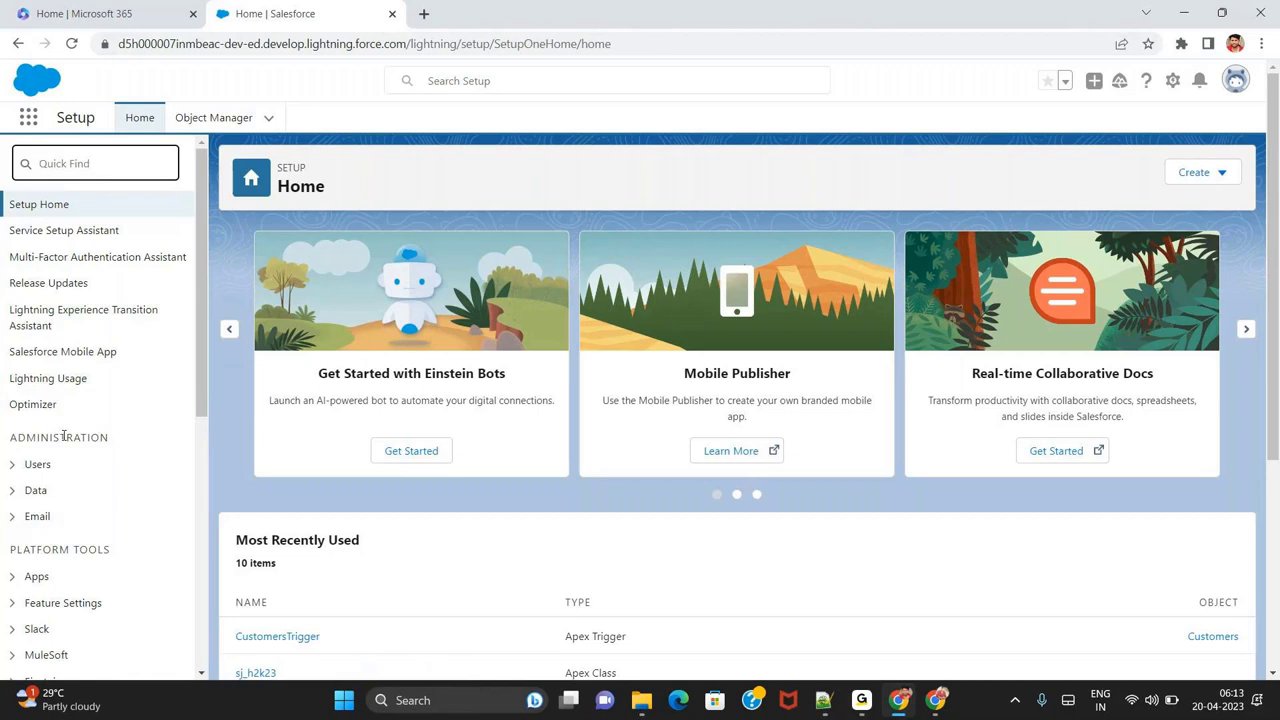
Search the setup menu for "profile" and clear the search text.
{"action": "type", "text": "profile"}
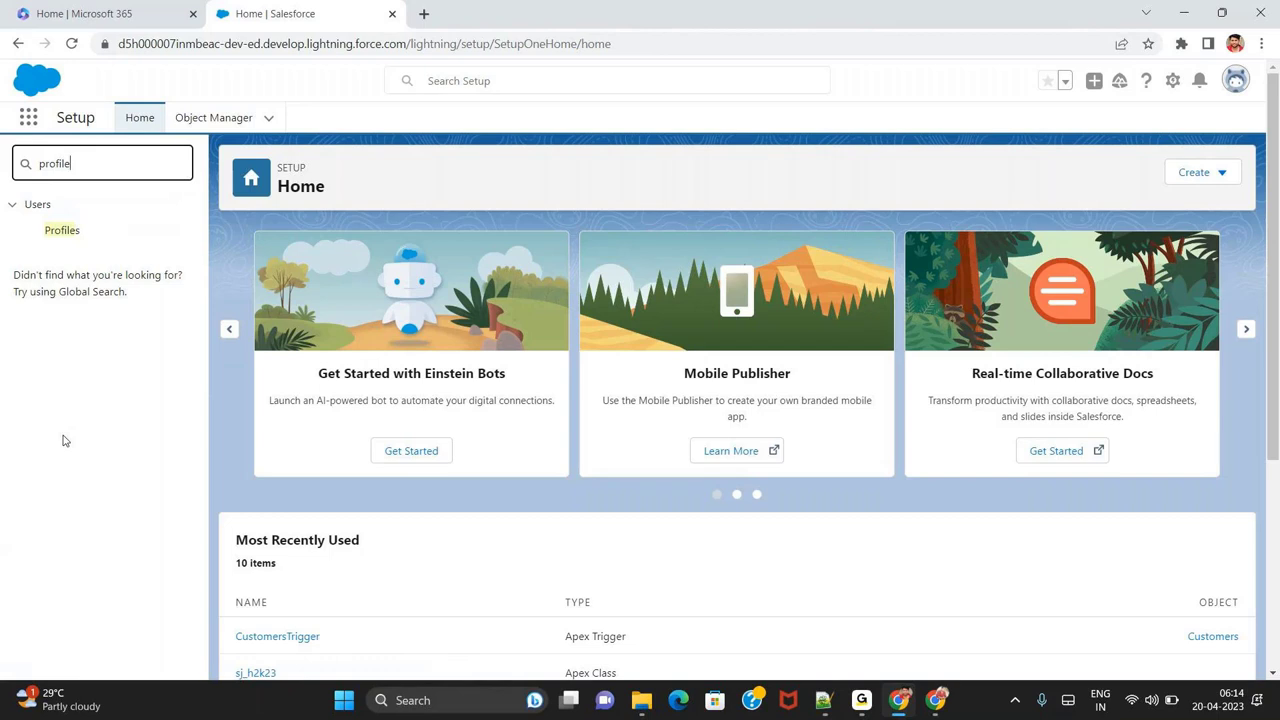
{"action": "key", "text": "BackSpace"}
{"action": "key", "text": "BackSpace"}
{"action": "key", "text": "BackSpace"}
{"action": "key", "text": "BackSpace"}
{"action": "key", "text": "BackSpace"}
{"action": "key", "text": "BackSpace"}
{"action": "key", "text": "BackSpace"}
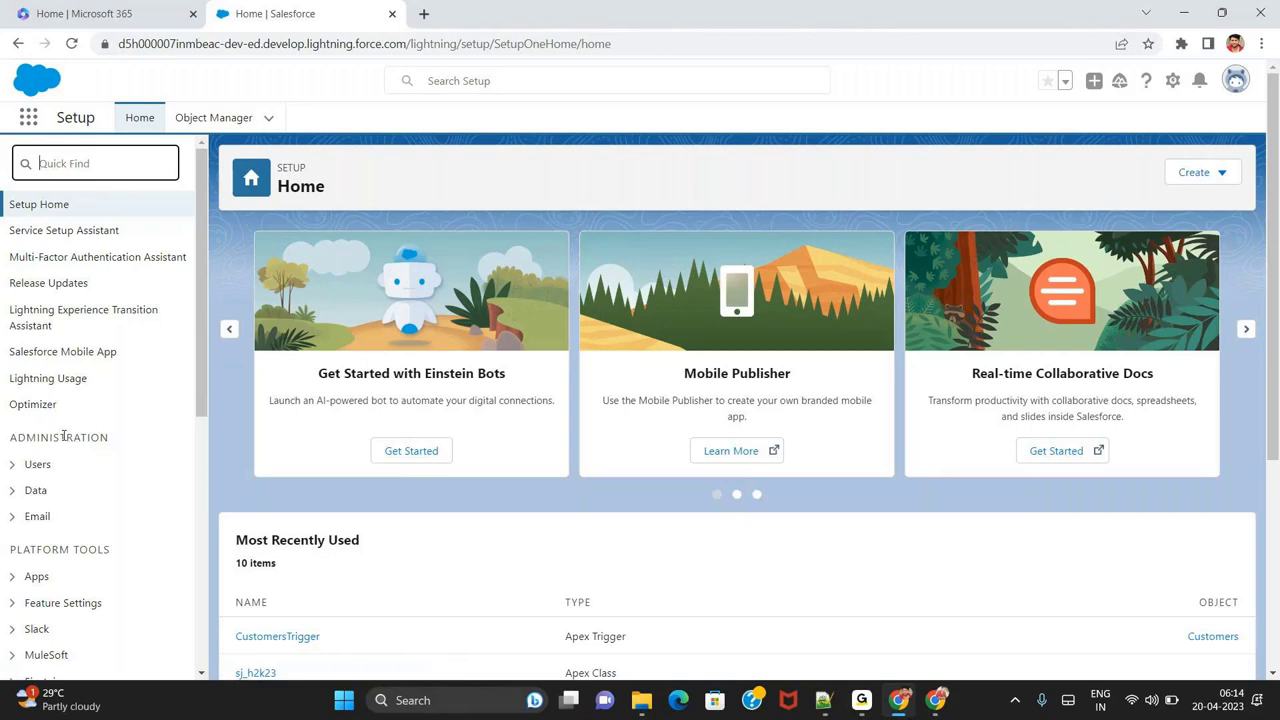
Switch to the other browser window, view the Trailhead consultant certification page and open its Trailhead search.
{"action": "key", "text": "alt+Tab"}
{"action": "left_click", "coordinate": [938, 700]}
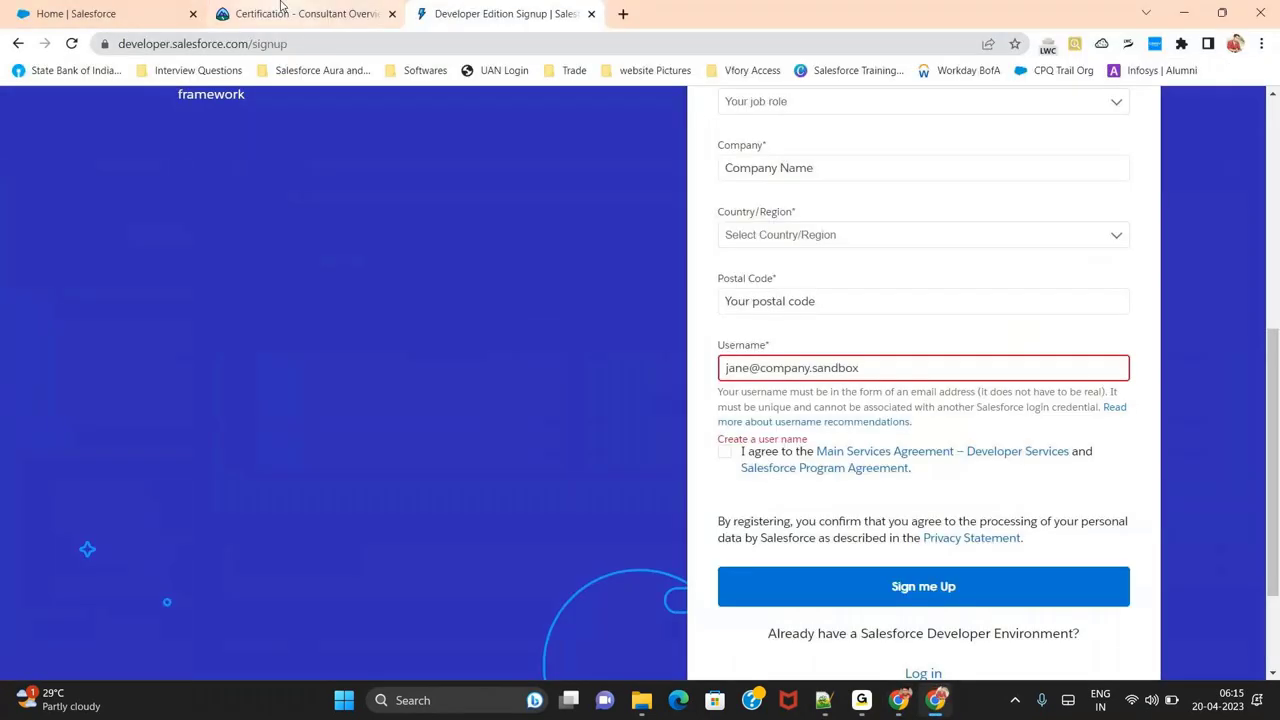
{"action": "left_click", "coordinate": [284, 13]}
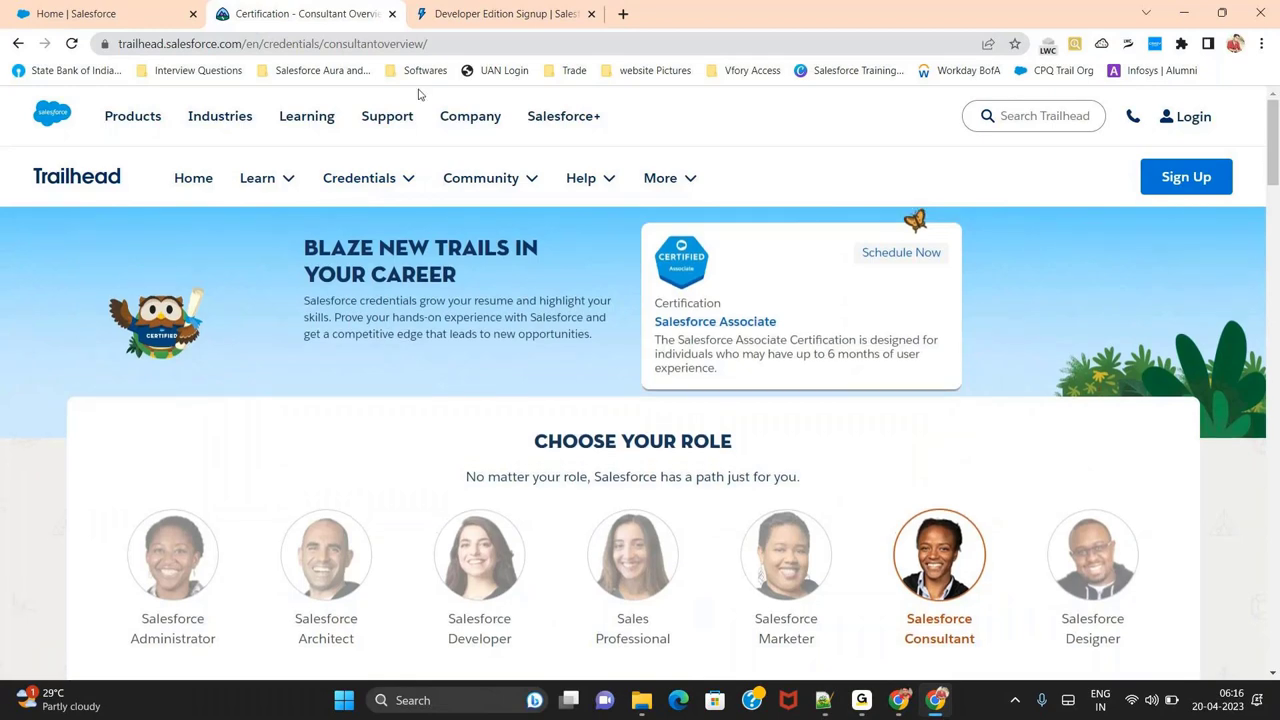
{"action": "mouse_move", "coordinate": [478, 180]}
{"action": "scroll", "coordinate": [474, 258], "scroll_direction": "down", "scroll_amount": 1}
{"action": "scroll", "coordinate": [474, 261], "scroll_direction": "up", "scroll_amount": 1}
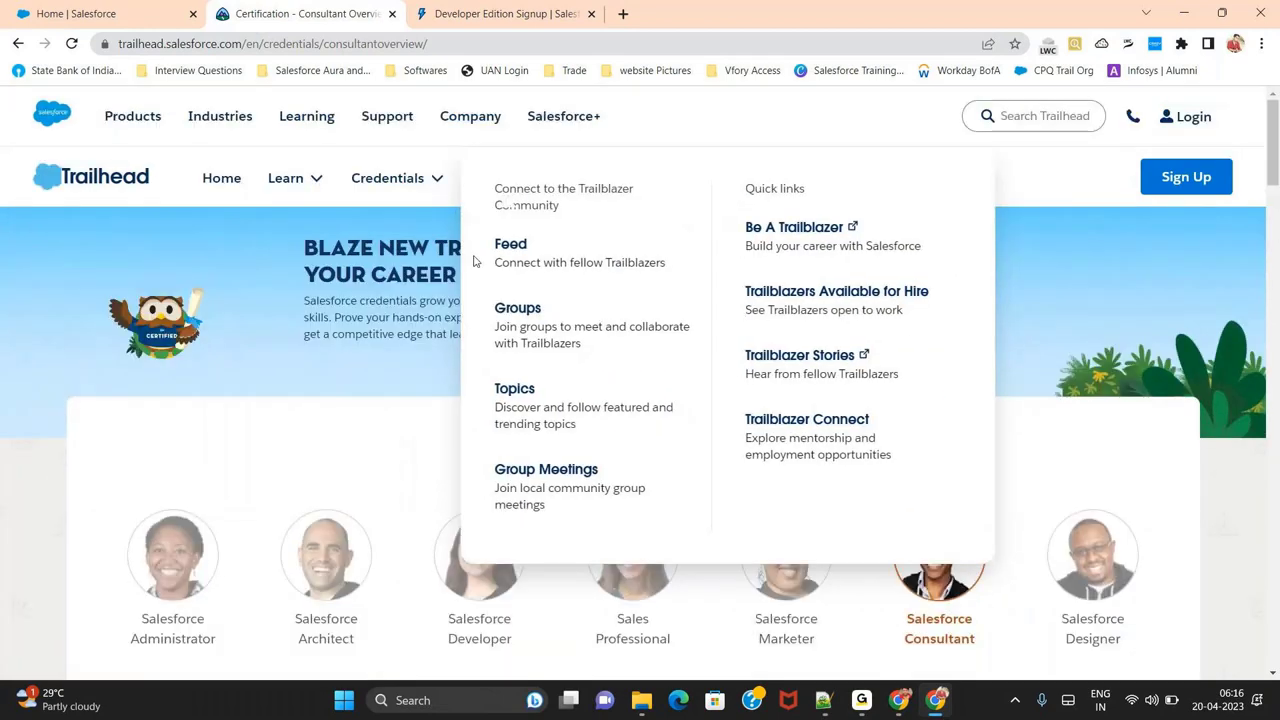
{"action": "left_click", "coordinate": [1033, 117]}
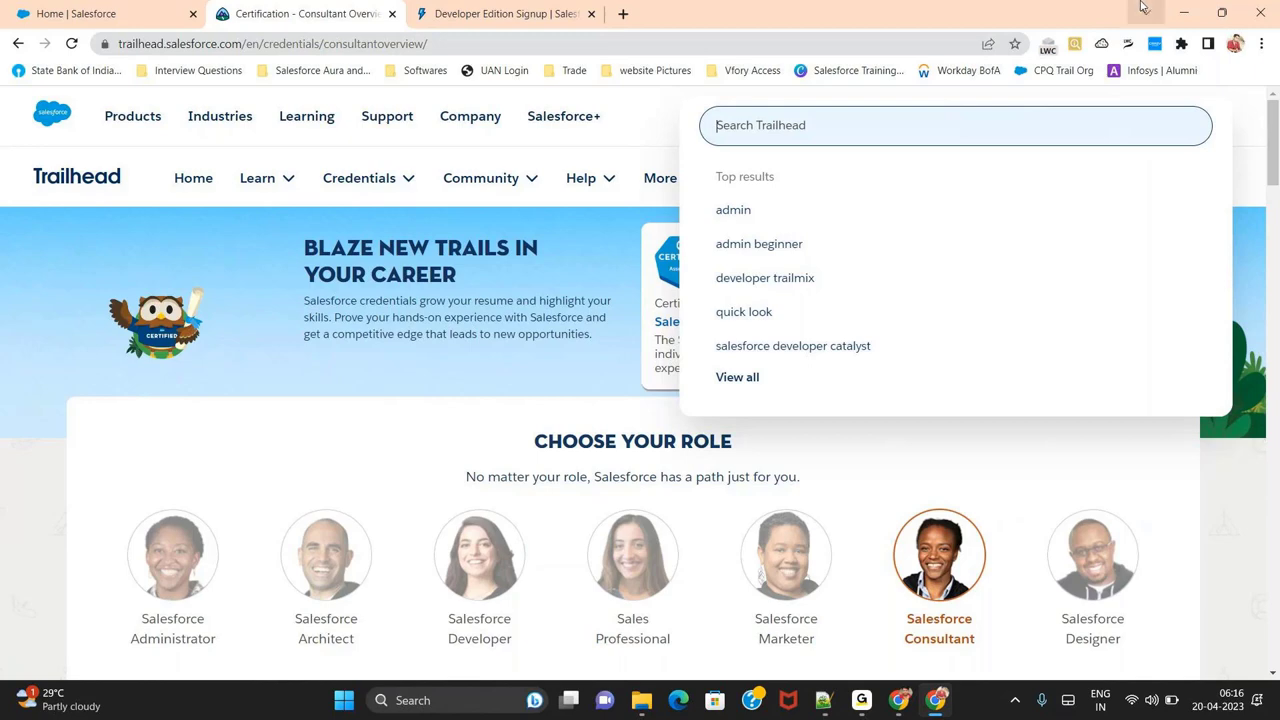
Minimize both browser windows to return to the Salesforce career notes in Notepad++.
{"action": "left_click", "coordinate": [1182, 12]}
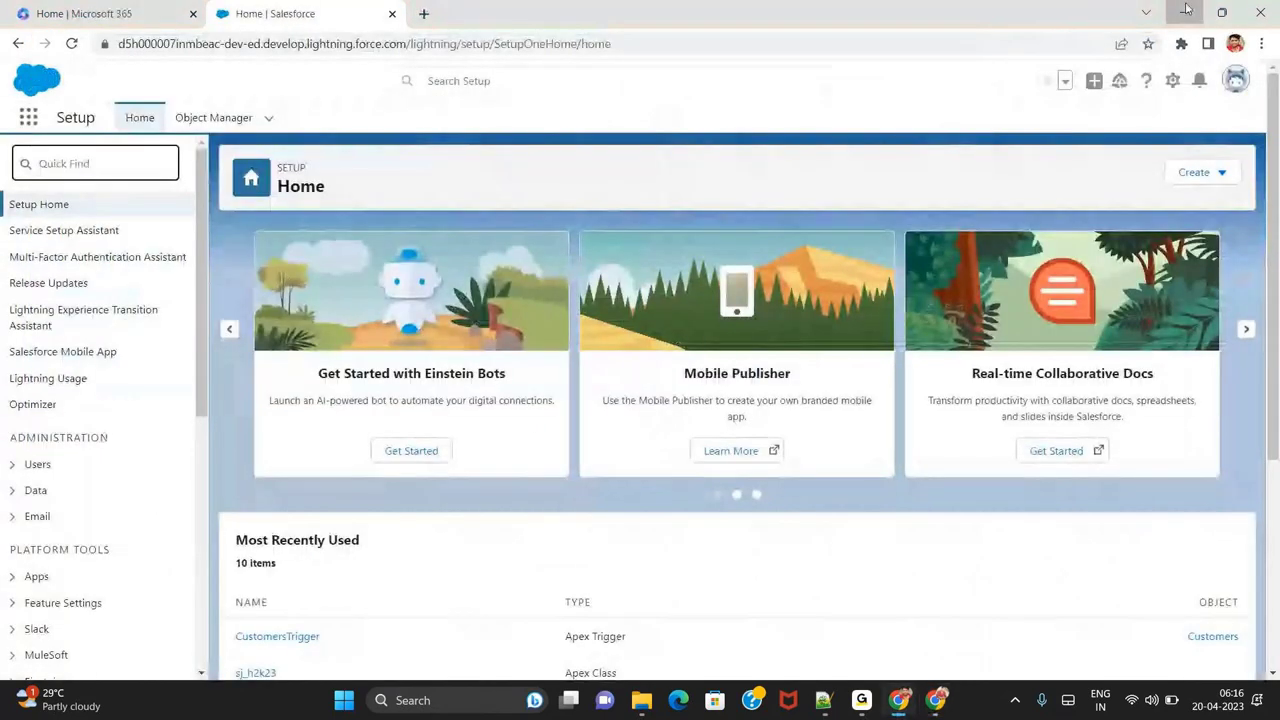
{"action": "left_click", "coordinate": [1186, 8]}
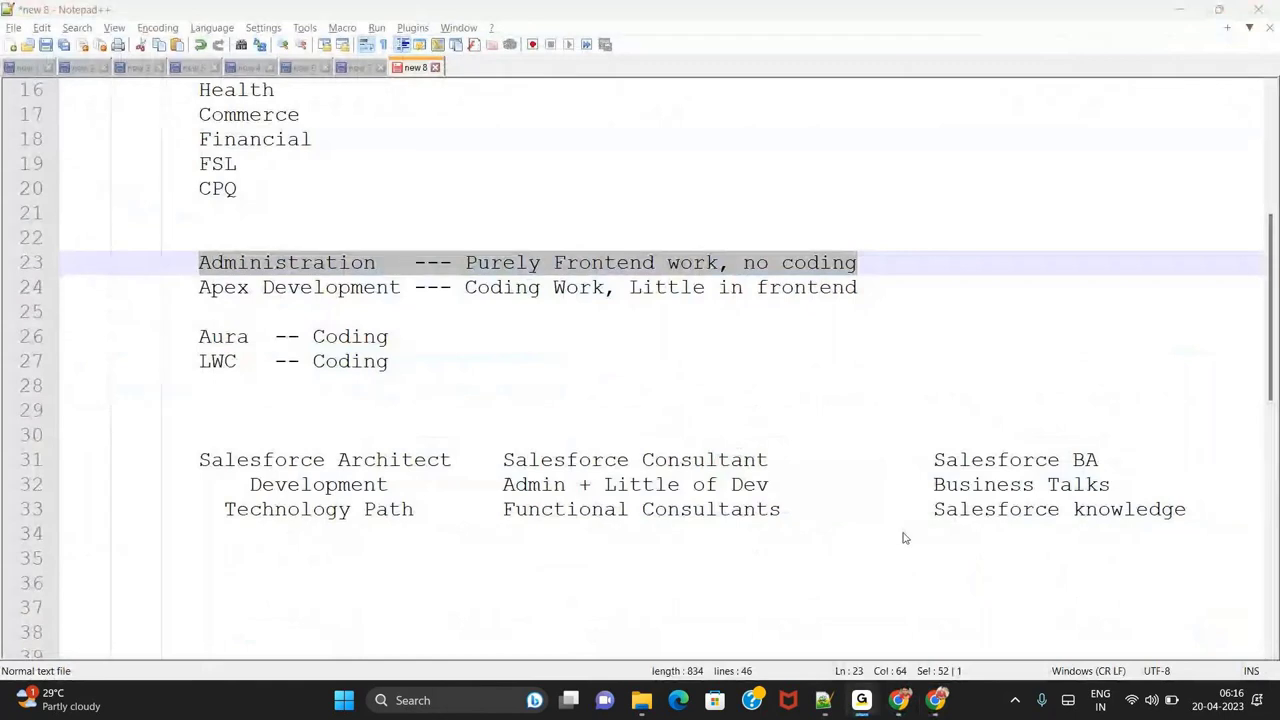